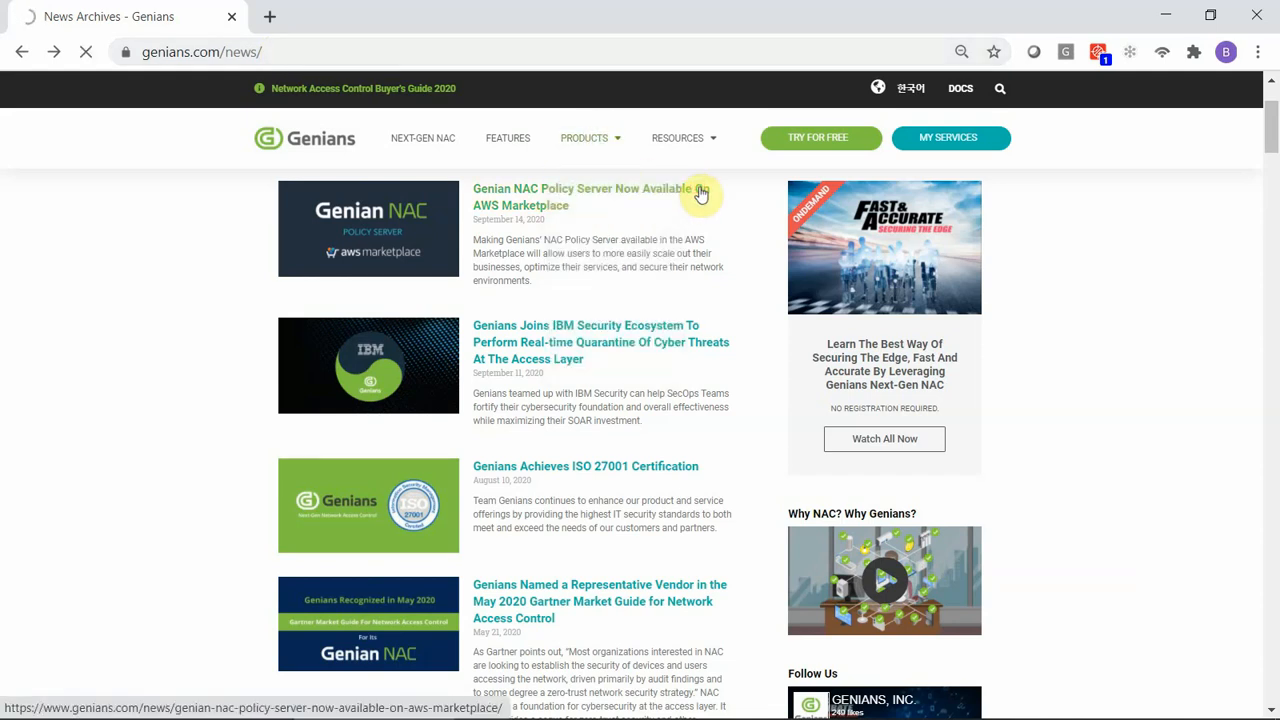
# Open the news article on Genian NAC Policy Server in AWS Marketplace and review its Availability section.
pyautogui.click(699, 193)
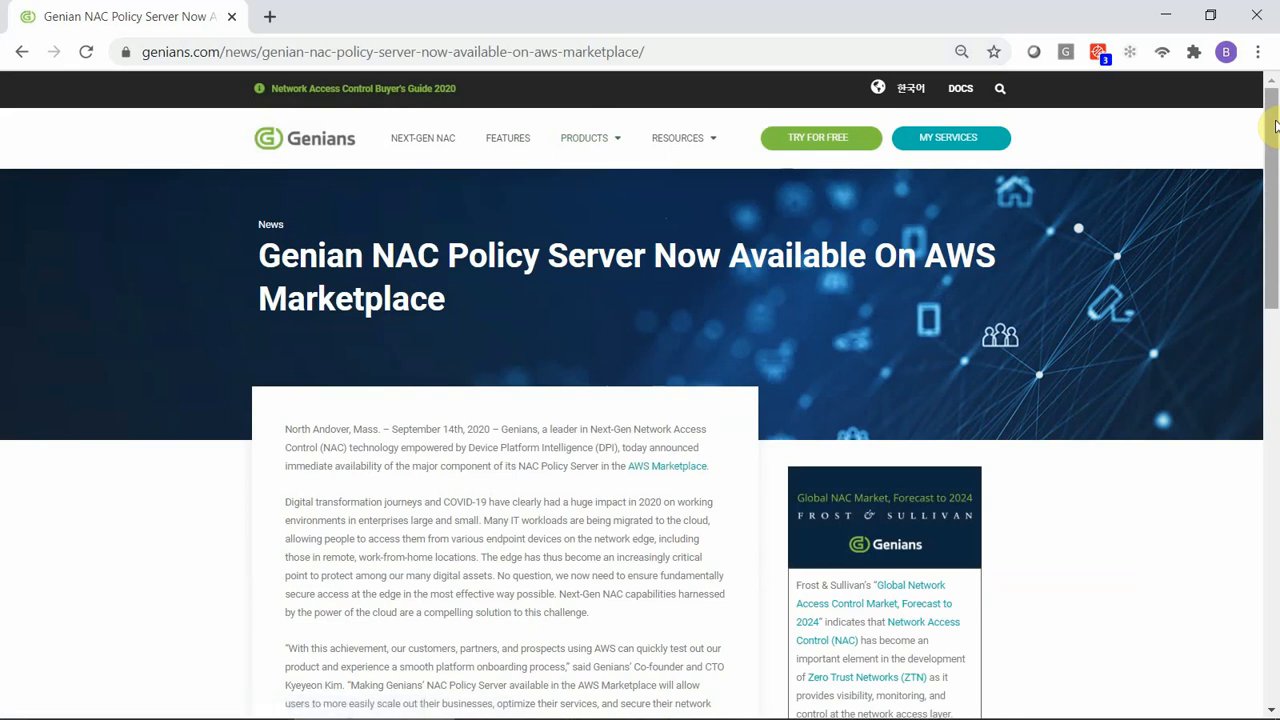
pyautogui.moveTo(1275, 125); pyautogui.dragTo(1271, 353)
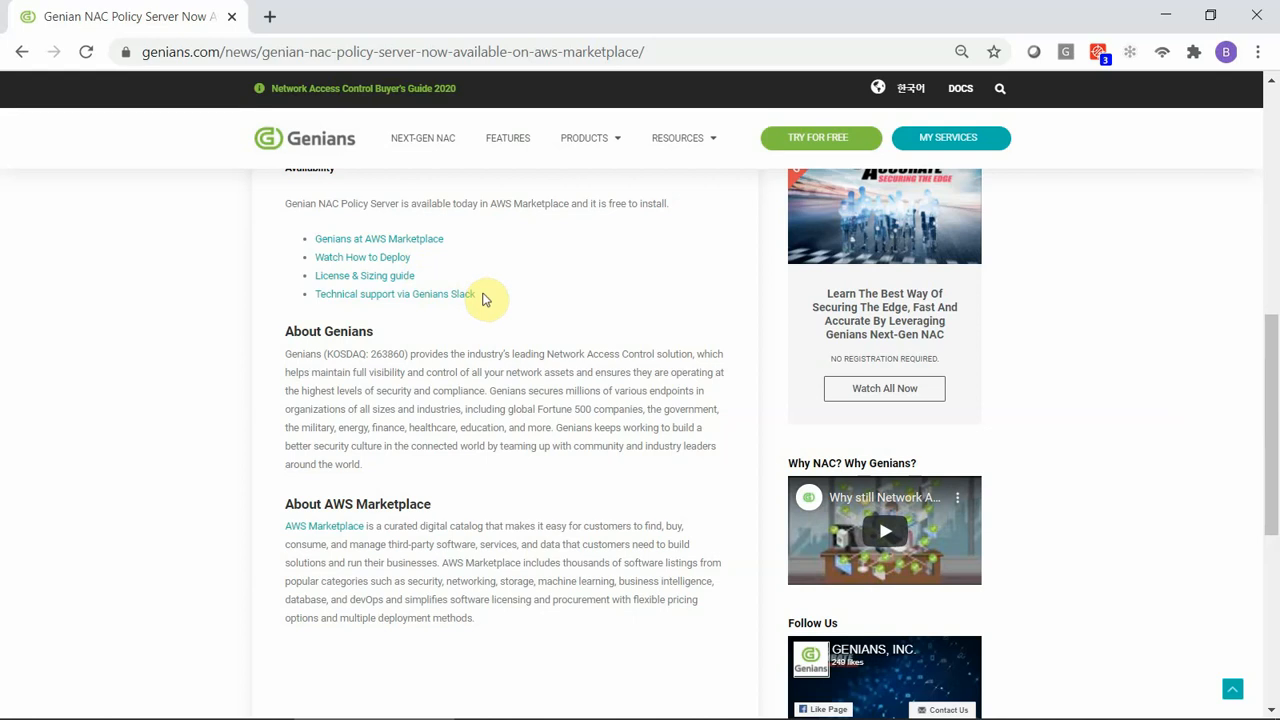
# Open the Cloud-Managed NAC product page, review the deployment options, and open the video on private cloud deployment with an AWS AMI.
pyautogui.moveTo(623, 143)
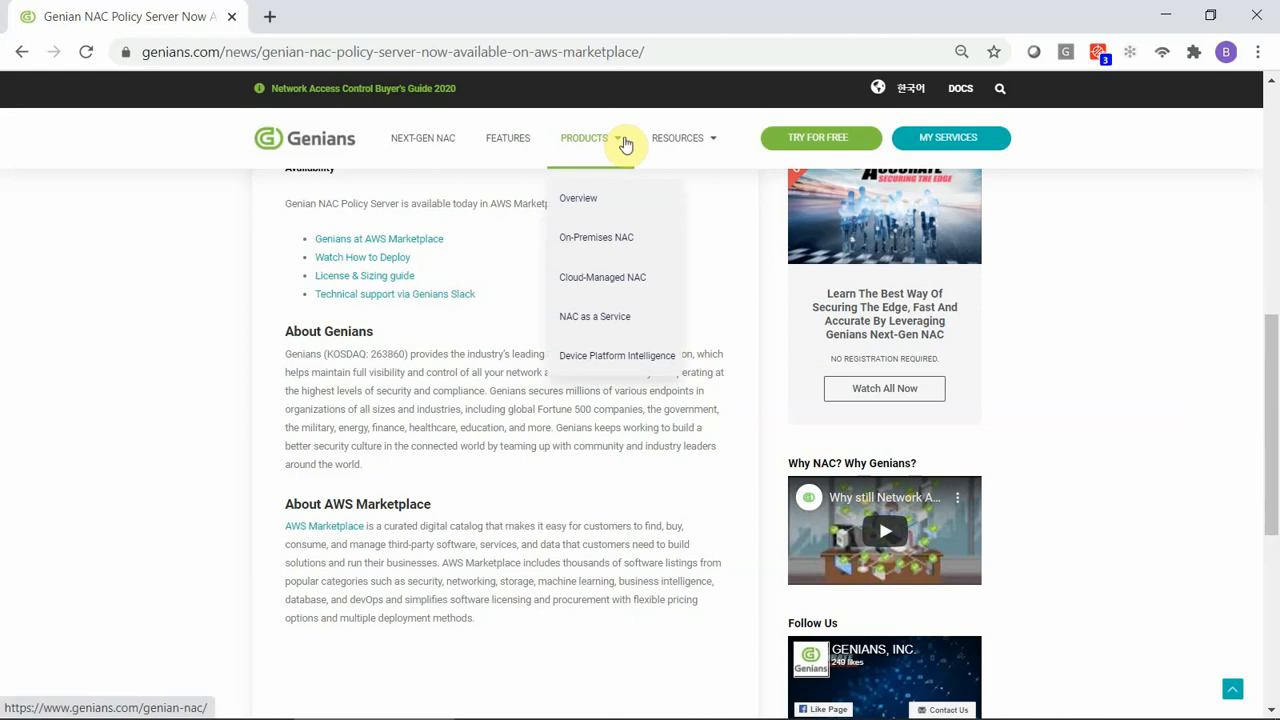
pyautogui.click(660, 284)
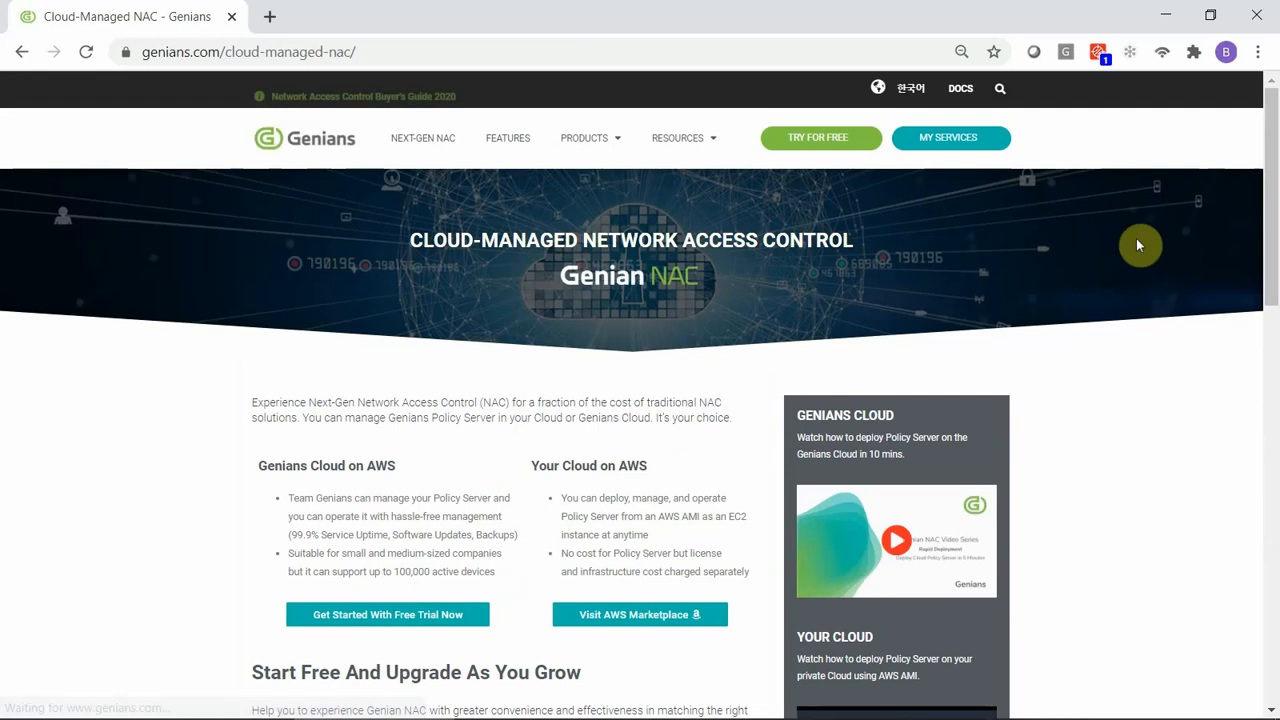
pyautogui.moveTo(1268, 210); pyautogui.dragTo(1268, 280)
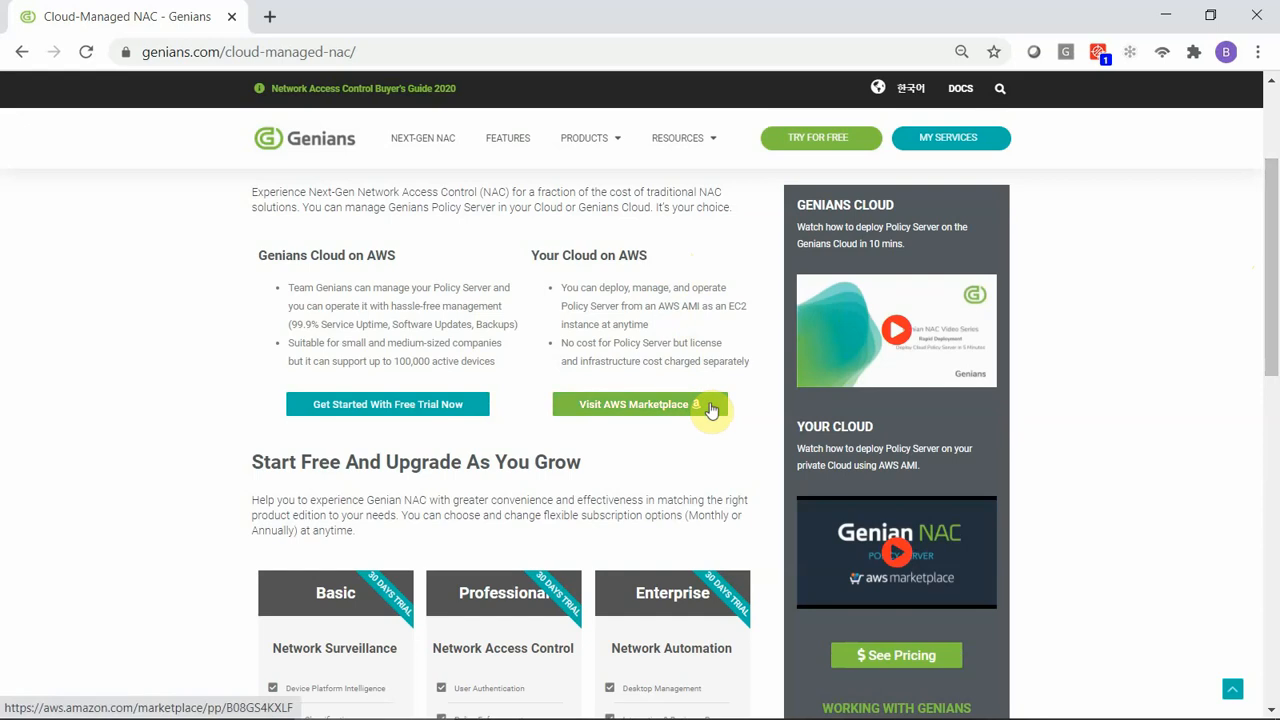
pyautogui.click(959, 538)
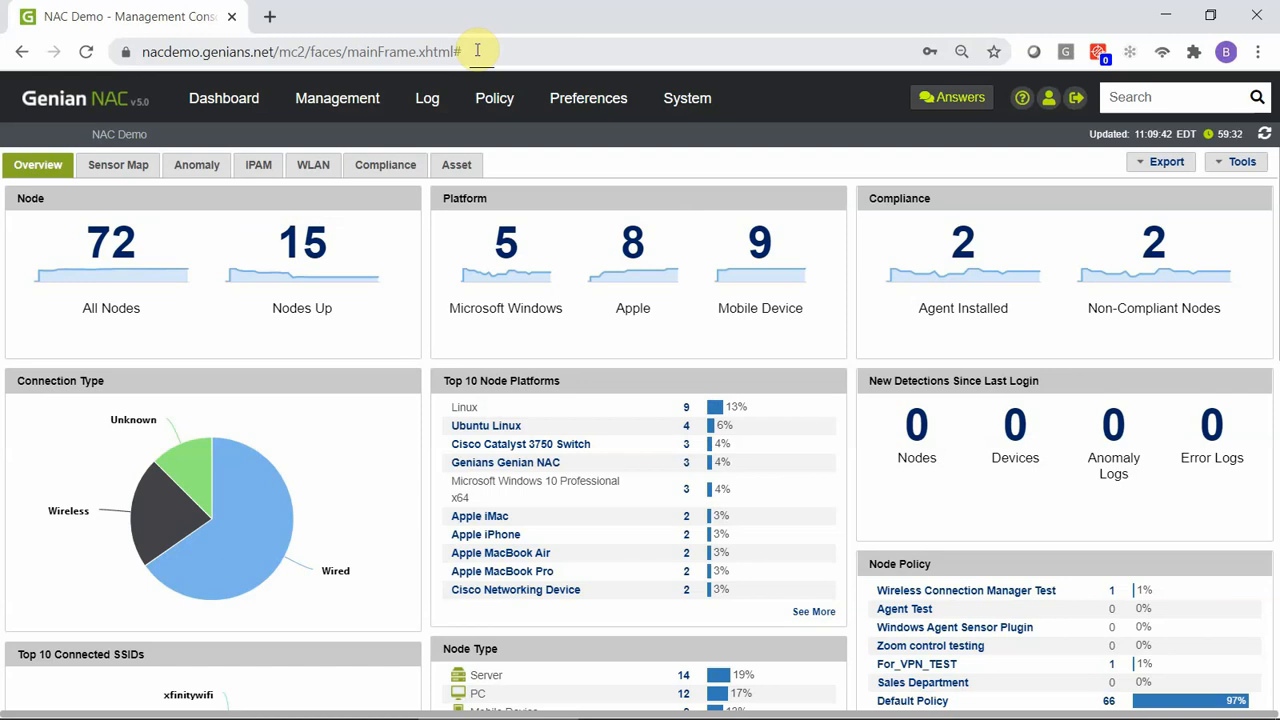
# Open the enforcement policy "Identify Ripple20 Affected Devices by CVE" in the NAC demo console.
pyautogui.click(516, 100)
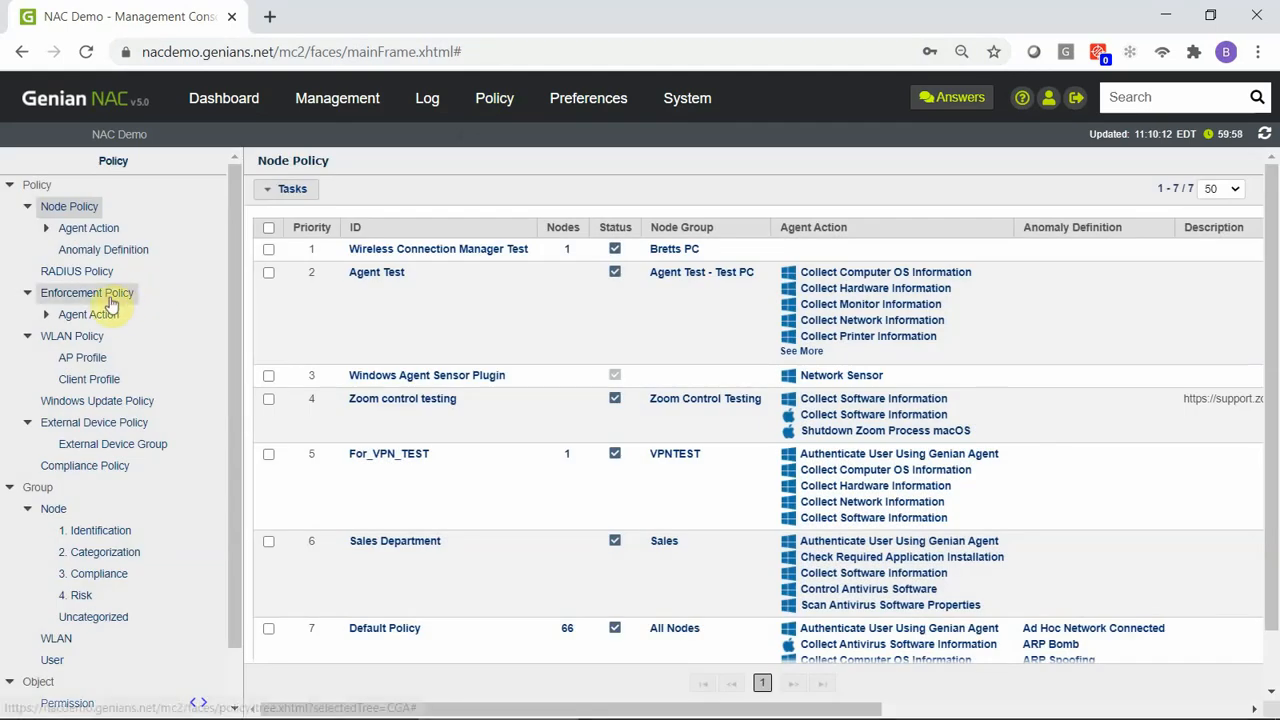
pyautogui.click(110, 300)
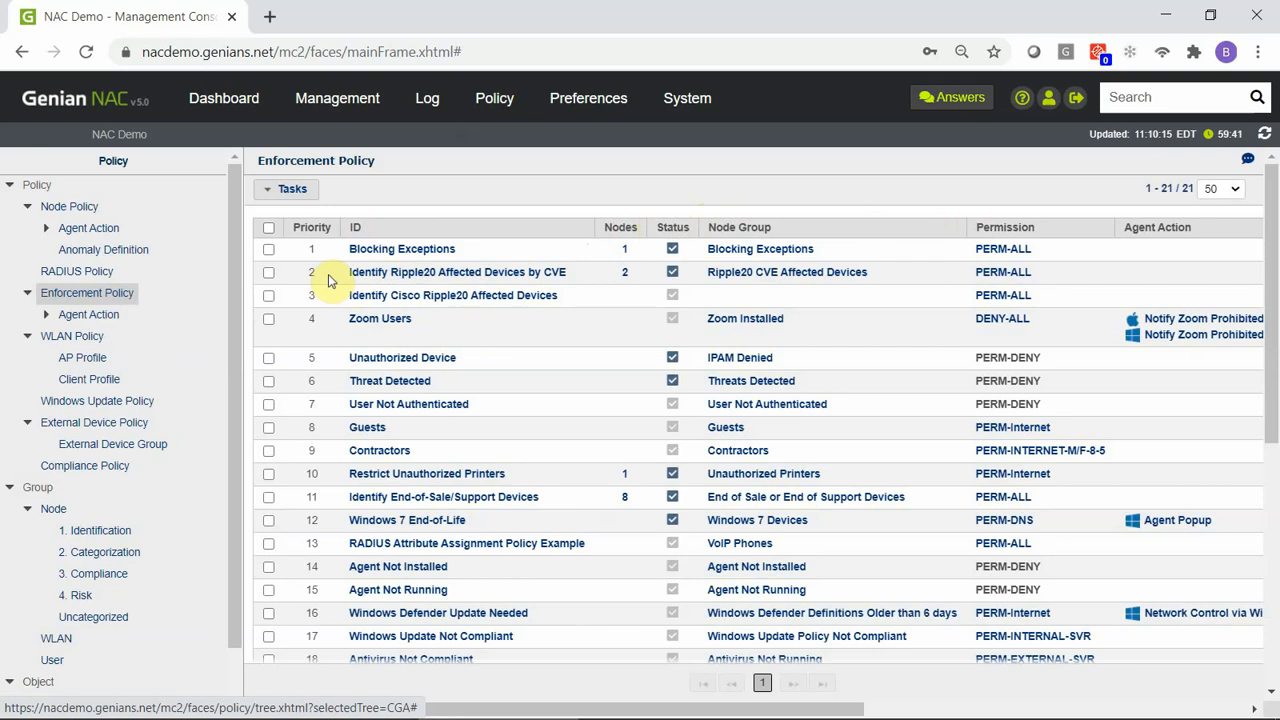
pyautogui.click(360, 272)
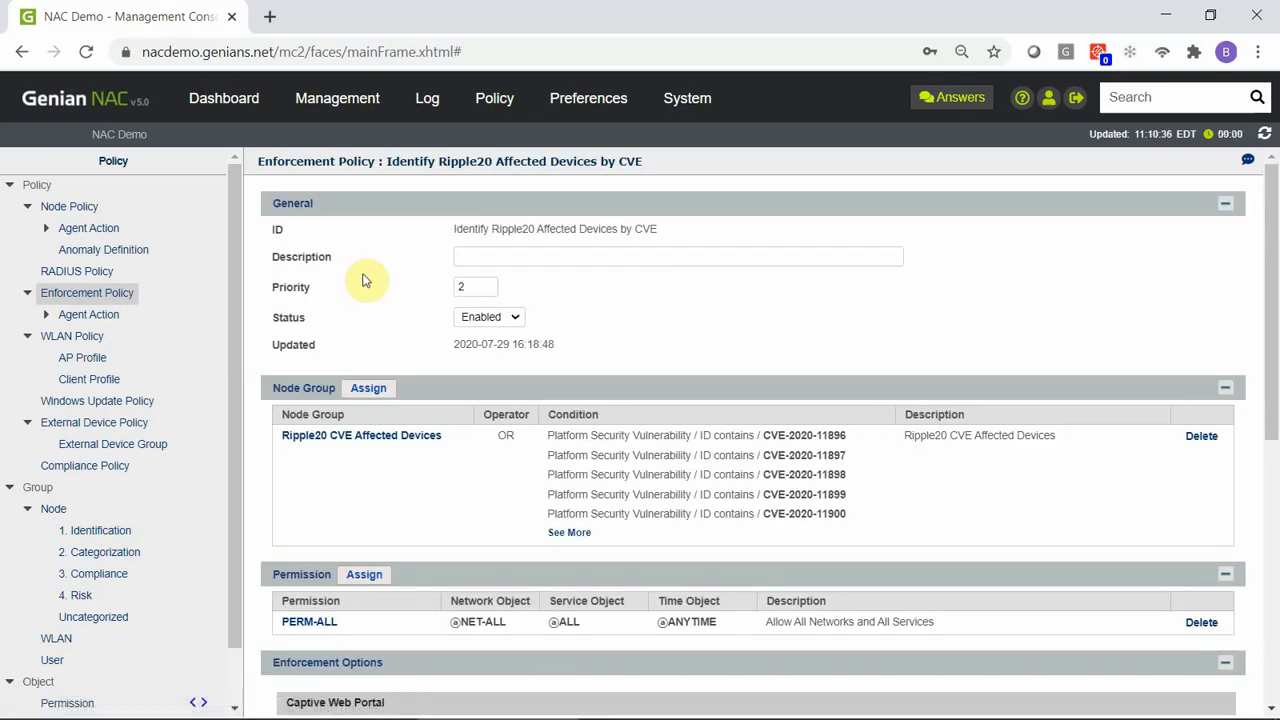
# Turn on RADIUS CoA in the policy's enforcement options, with Terminate session as the CoA command.
pyautogui.moveTo(1268, 220); pyautogui.dragTo(1262, 305)
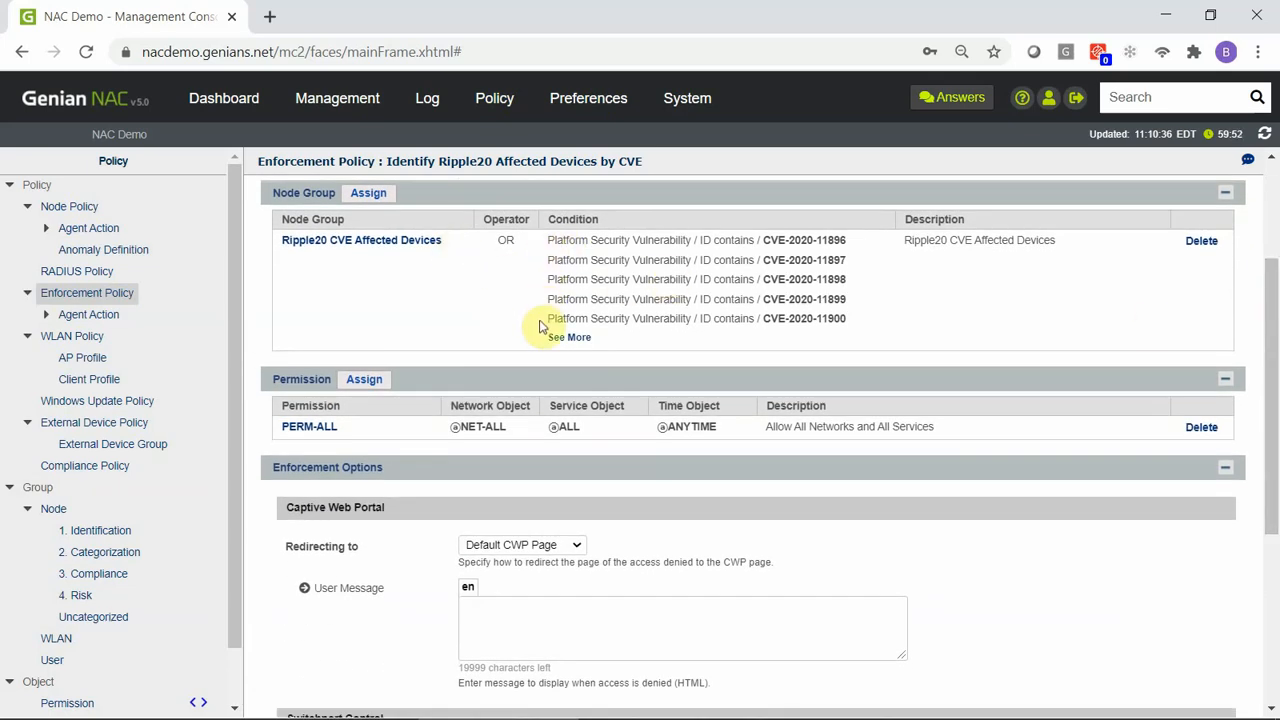
pyautogui.moveTo(1261, 311); pyautogui.dragTo(1275, 405)
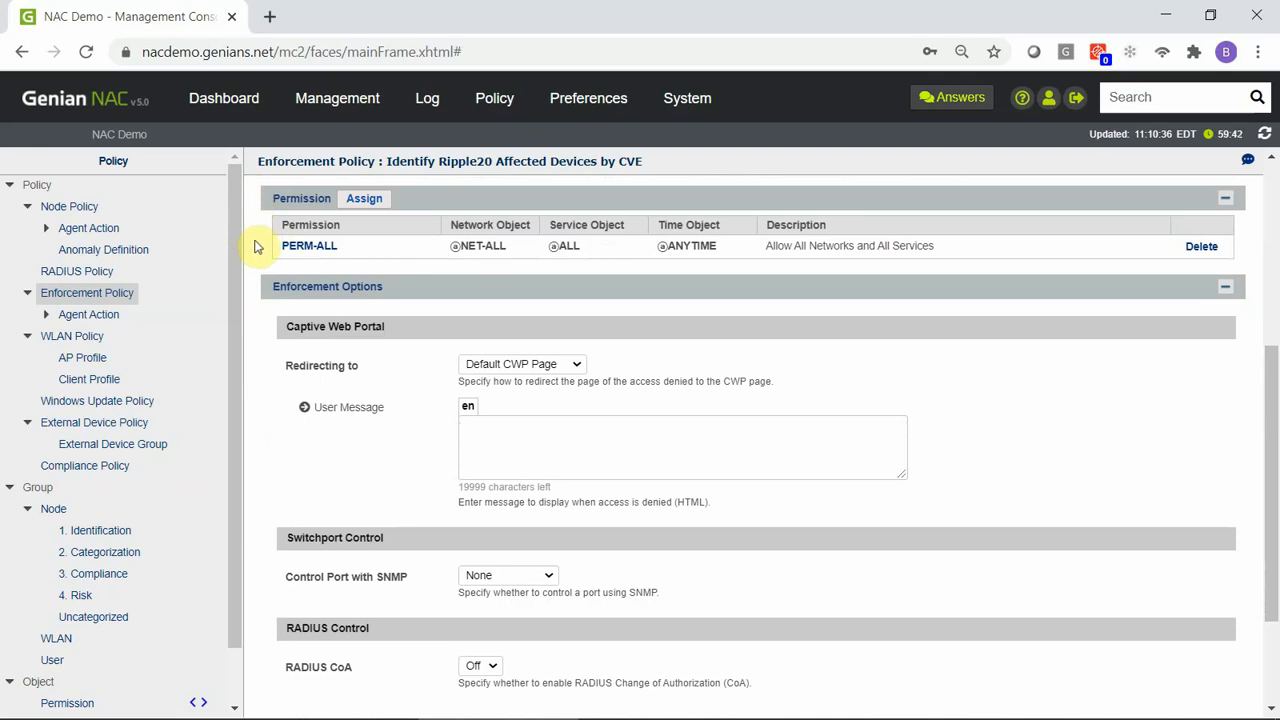
pyautogui.click(467, 426)
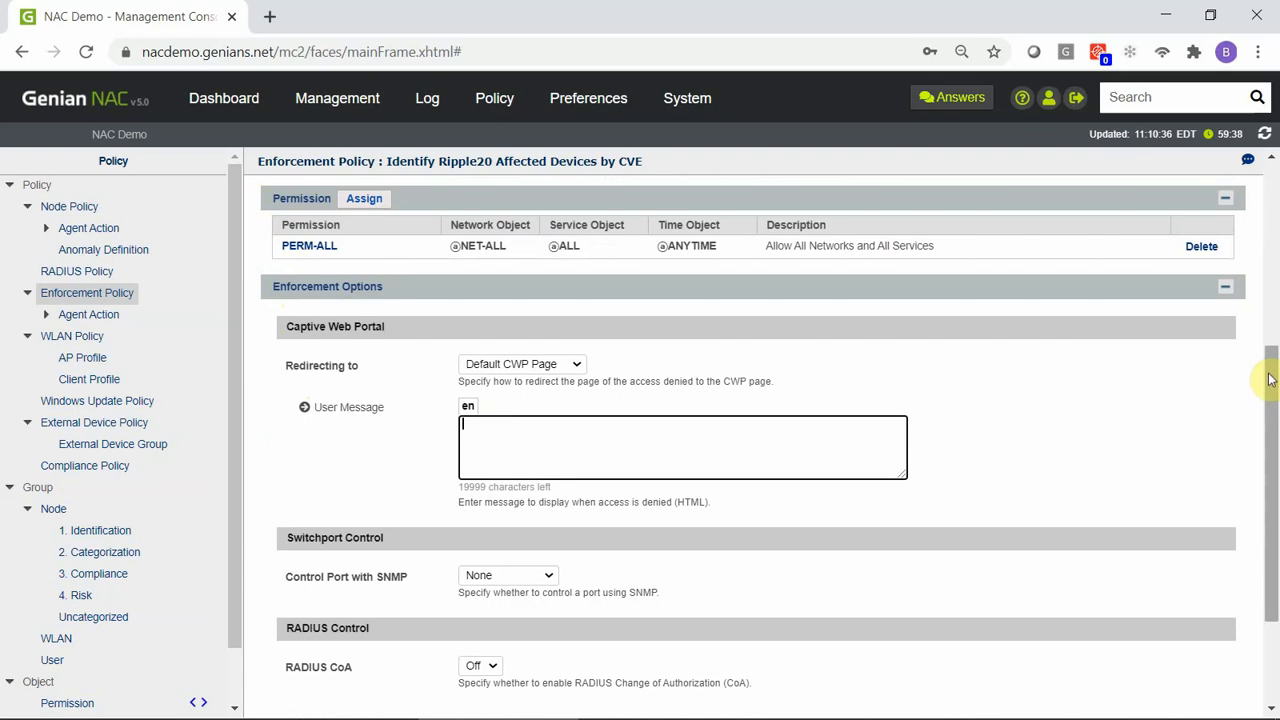
pyautogui.moveTo(1270, 380); pyautogui.dragTo(1275, 468)
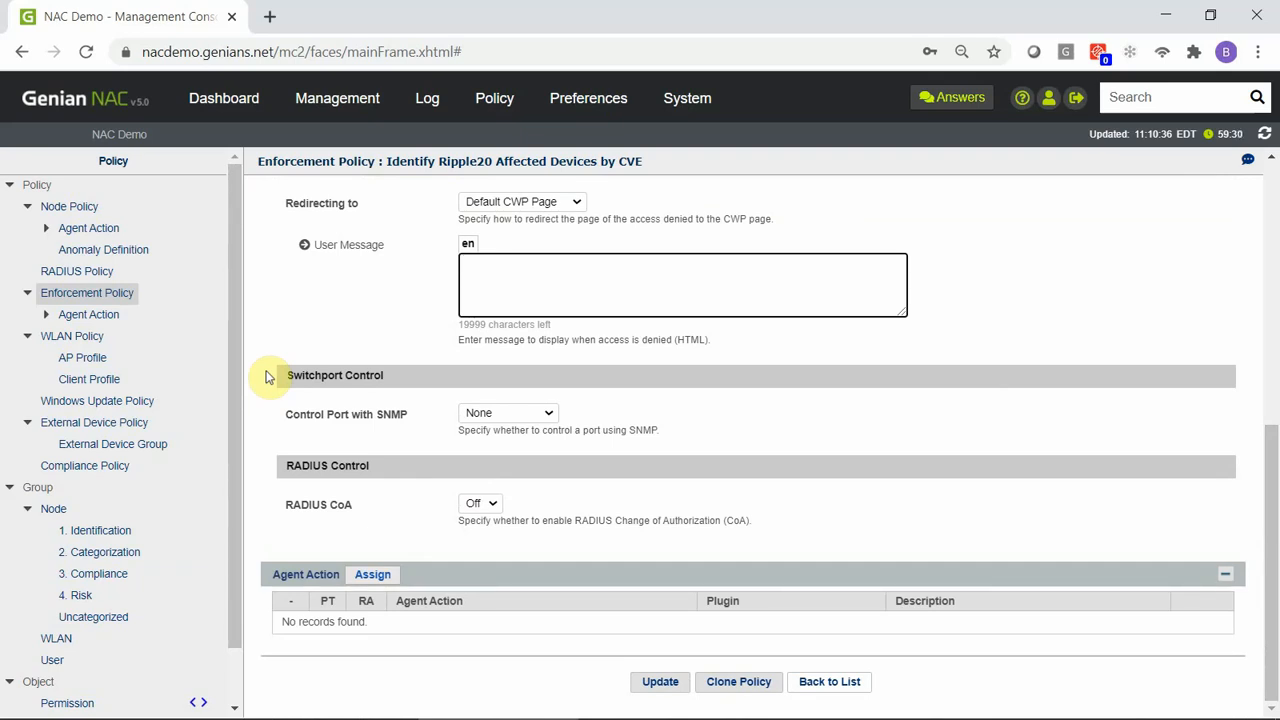
pyautogui.click(490, 505)
pyautogui.click(485, 534)
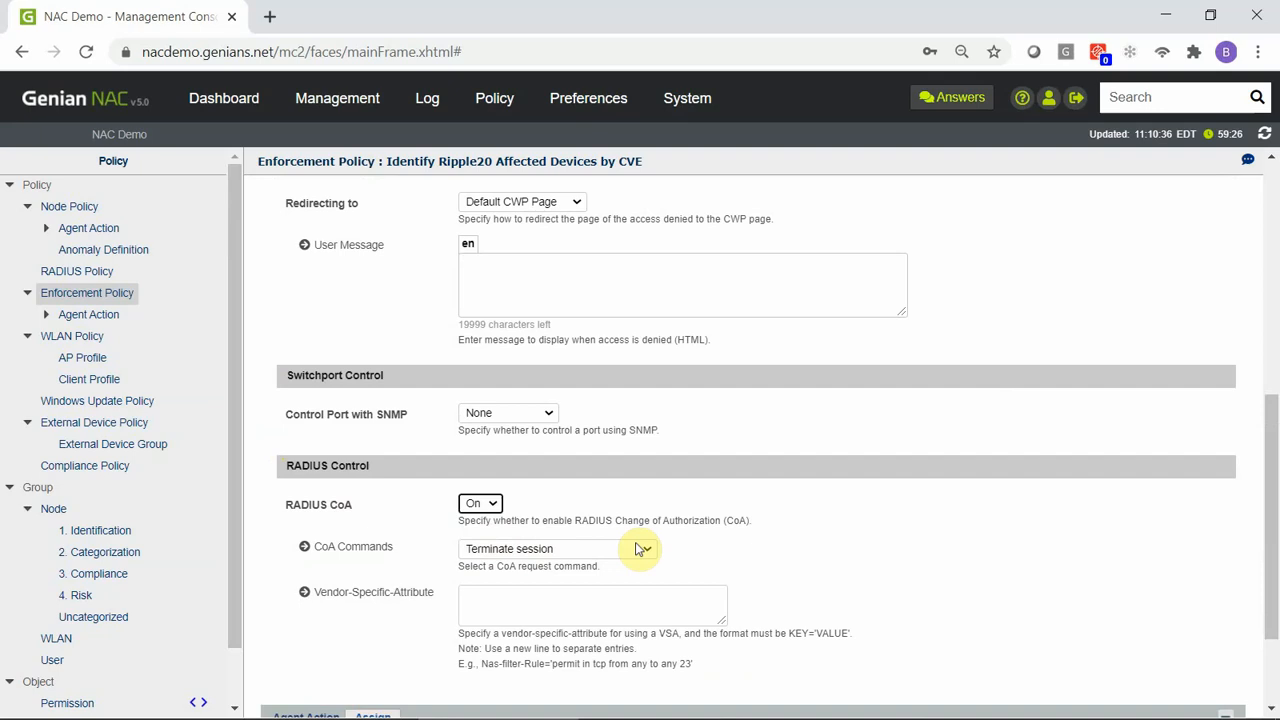
pyautogui.click(640, 548)
pyautogui.click(630, 545)
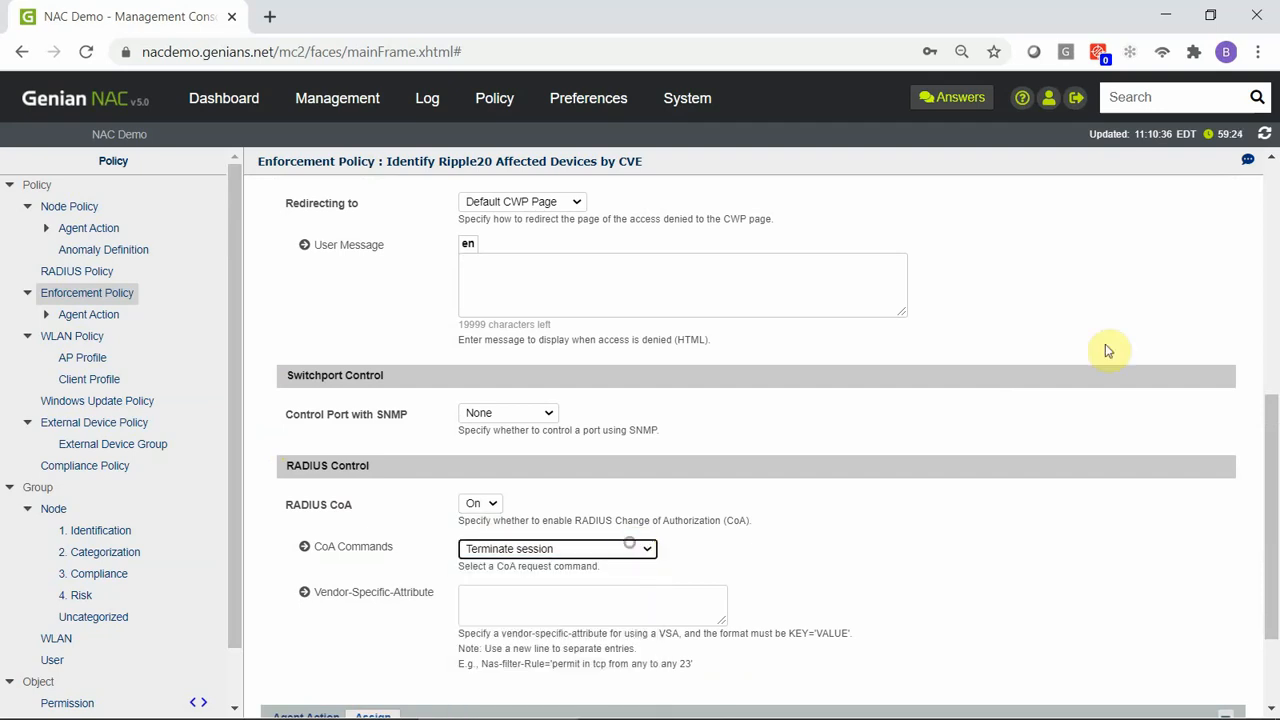
# Set the policy's switchport control with SNMP to Port VLAN.
pyautogui.moveTo(1273, 414); pyautogui.dragTo(1273, 543)
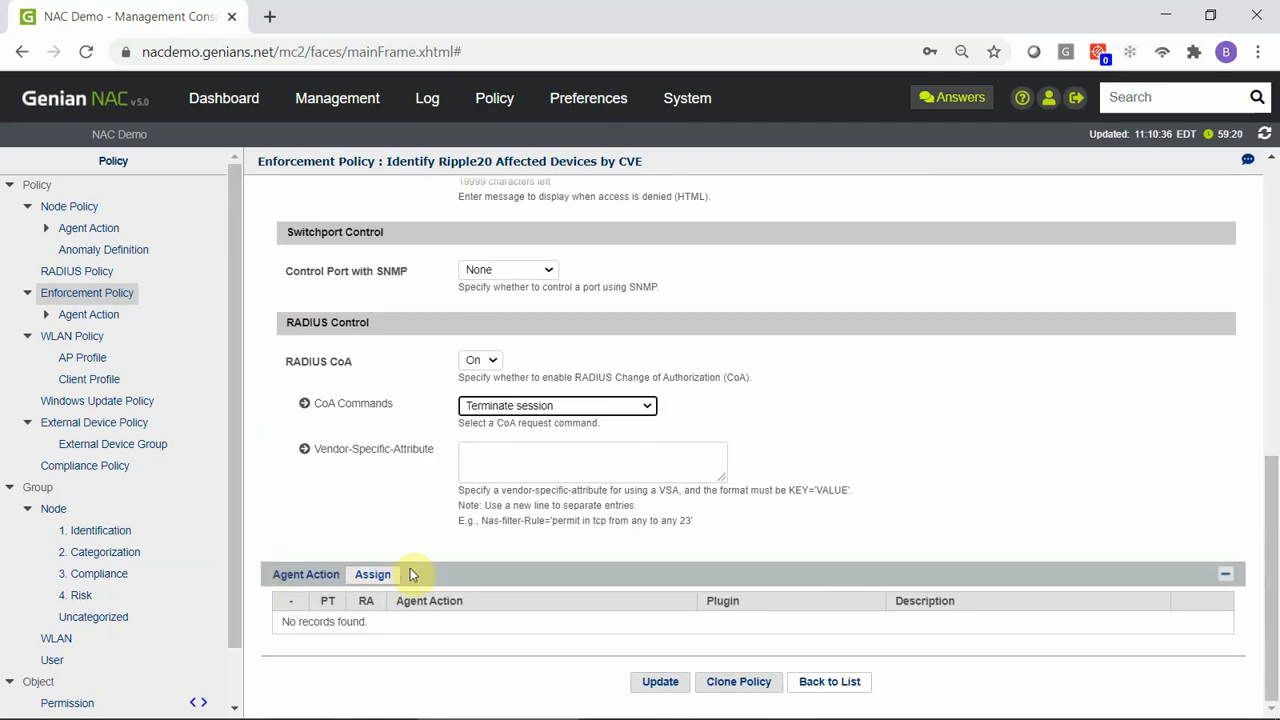
pyautogui.moveTo(1268, 480); pyautogui.dragTo(1270, 372)
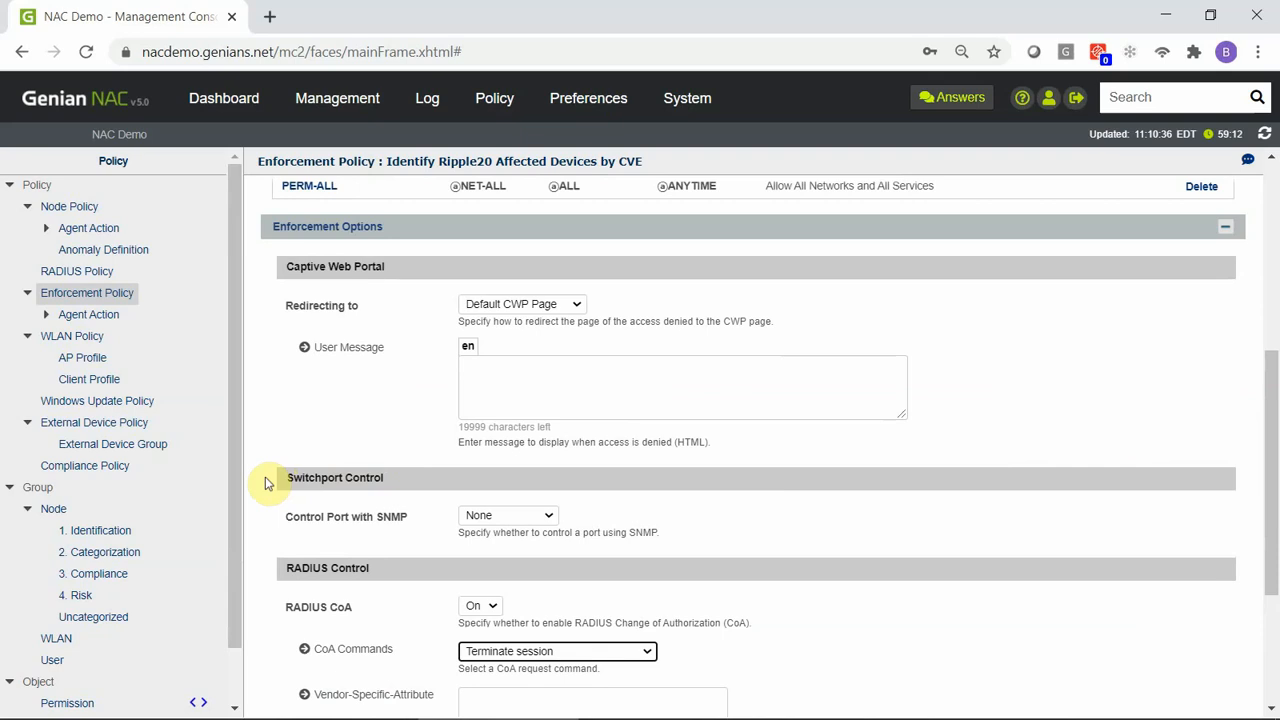
pyautogui.click(545, 516)
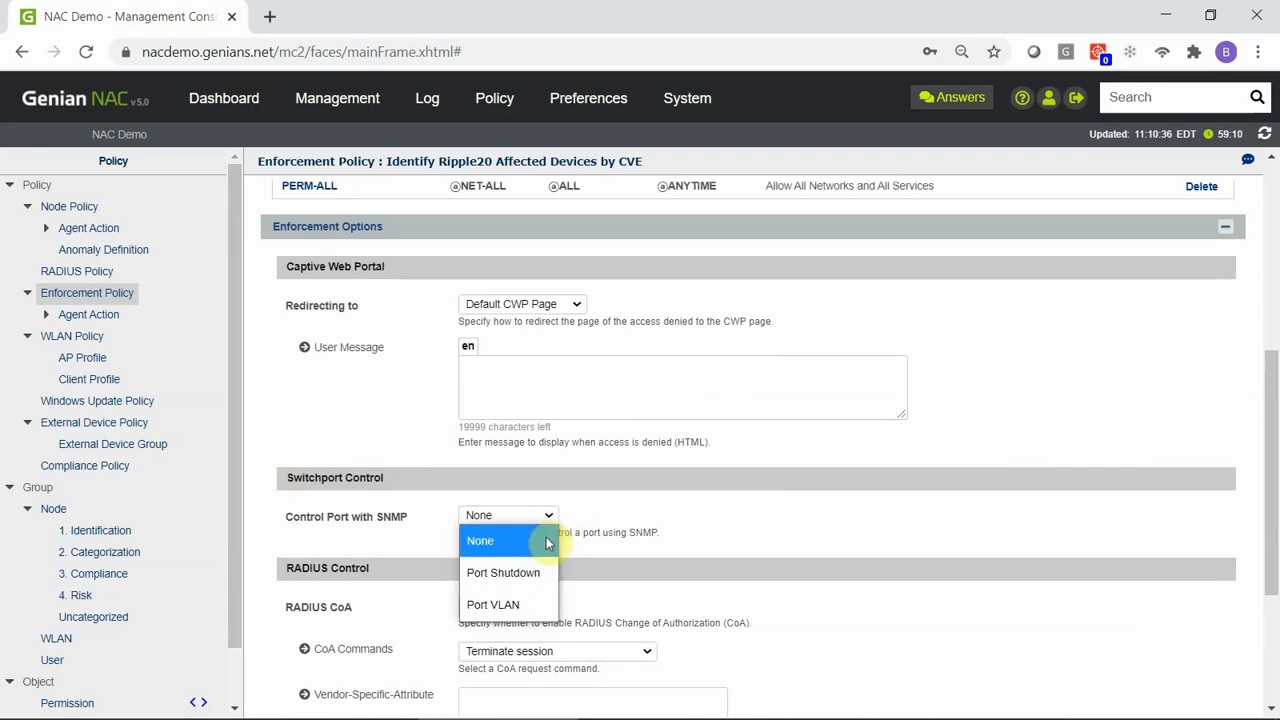
pyautogui.click(547, 604)
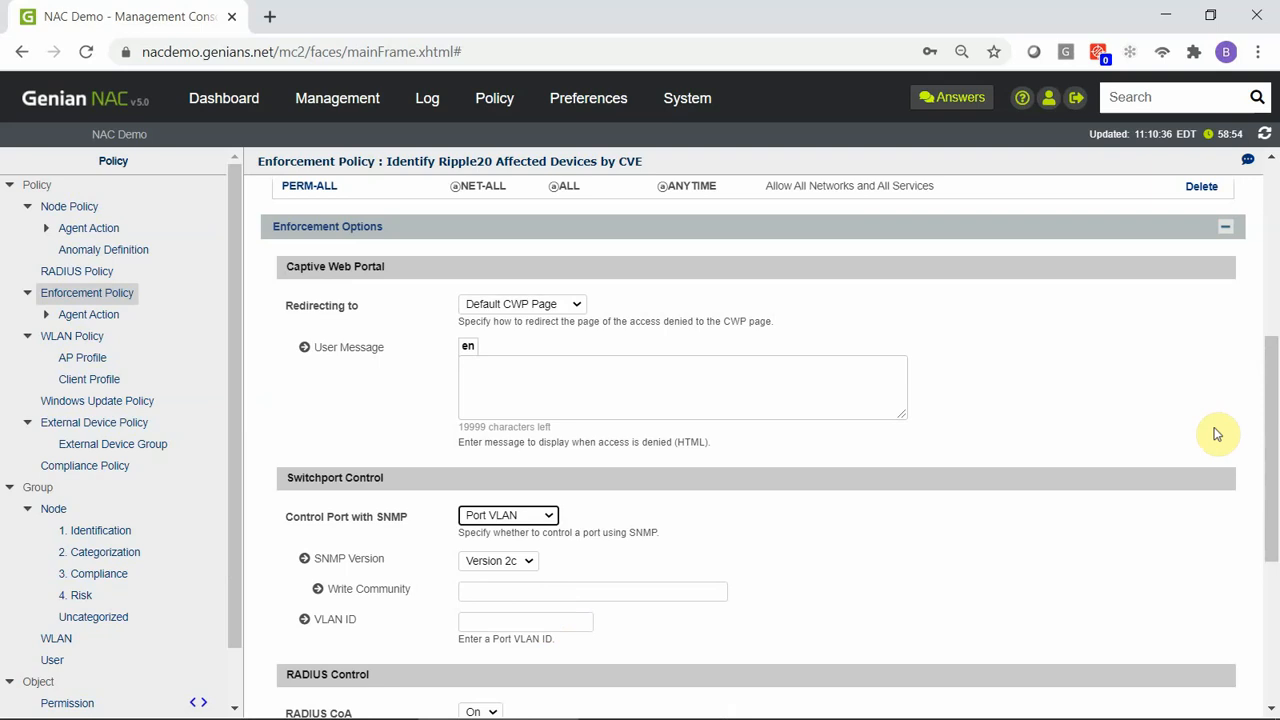
pyautogui.moveTo(1271, 428); pyautogui.dragTo(1272, 456)
pyautogui.moveTo(1273, 519); pyautogui.dragTo(1272, 526)
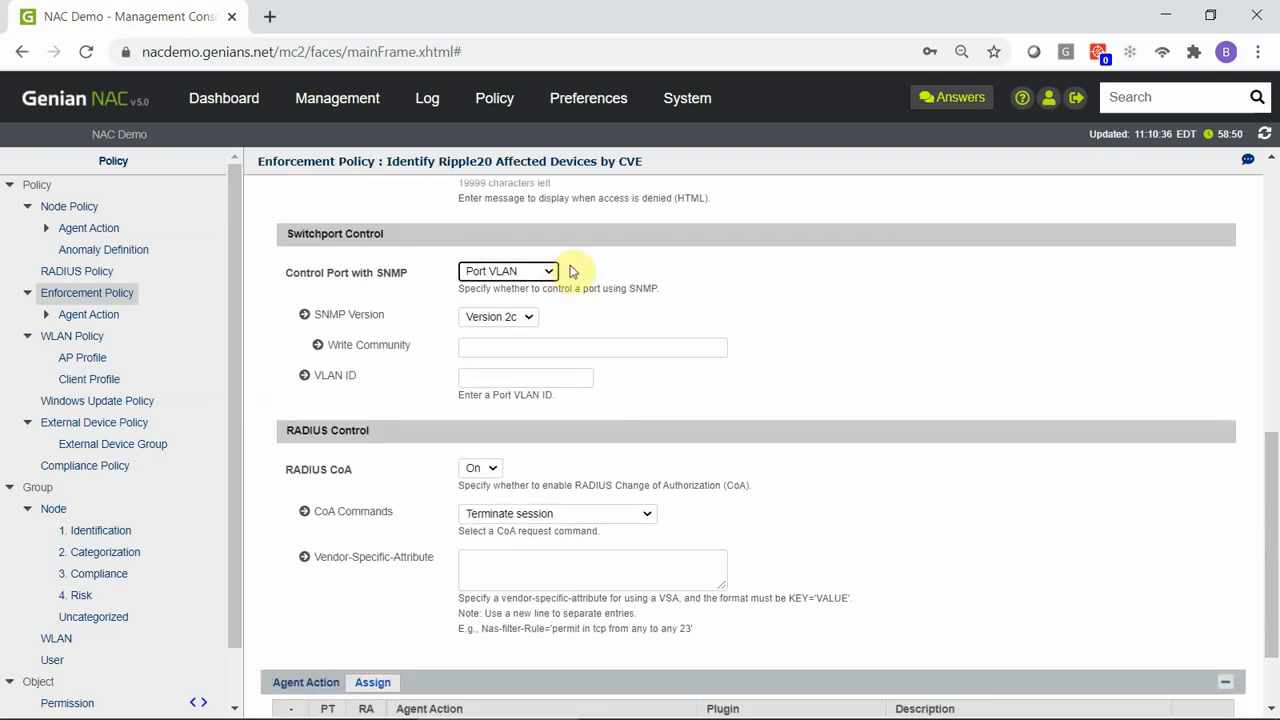
# Keep SNMP Version 2c for switchport control, enter the write community string, and set the VLAN ID to 100.
pyautogui.click(529, 317)
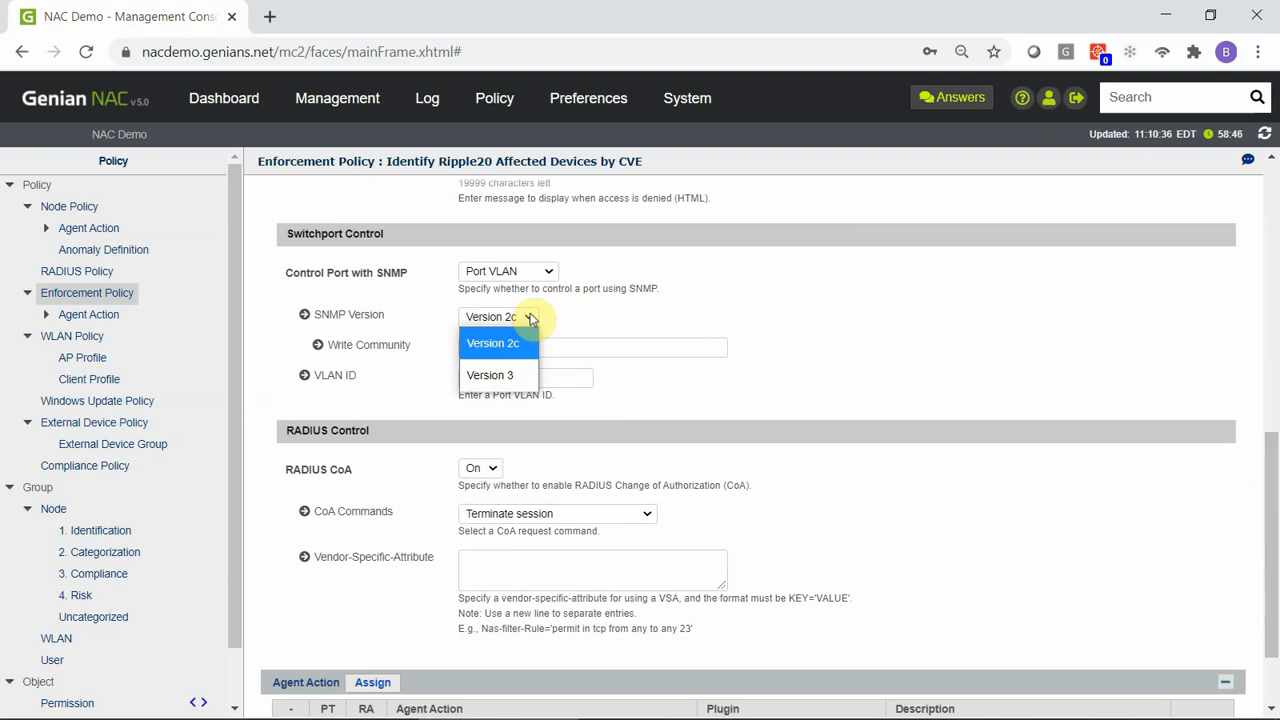
pyautogui.click(574, 319)
pyautogui.click(540, 348)
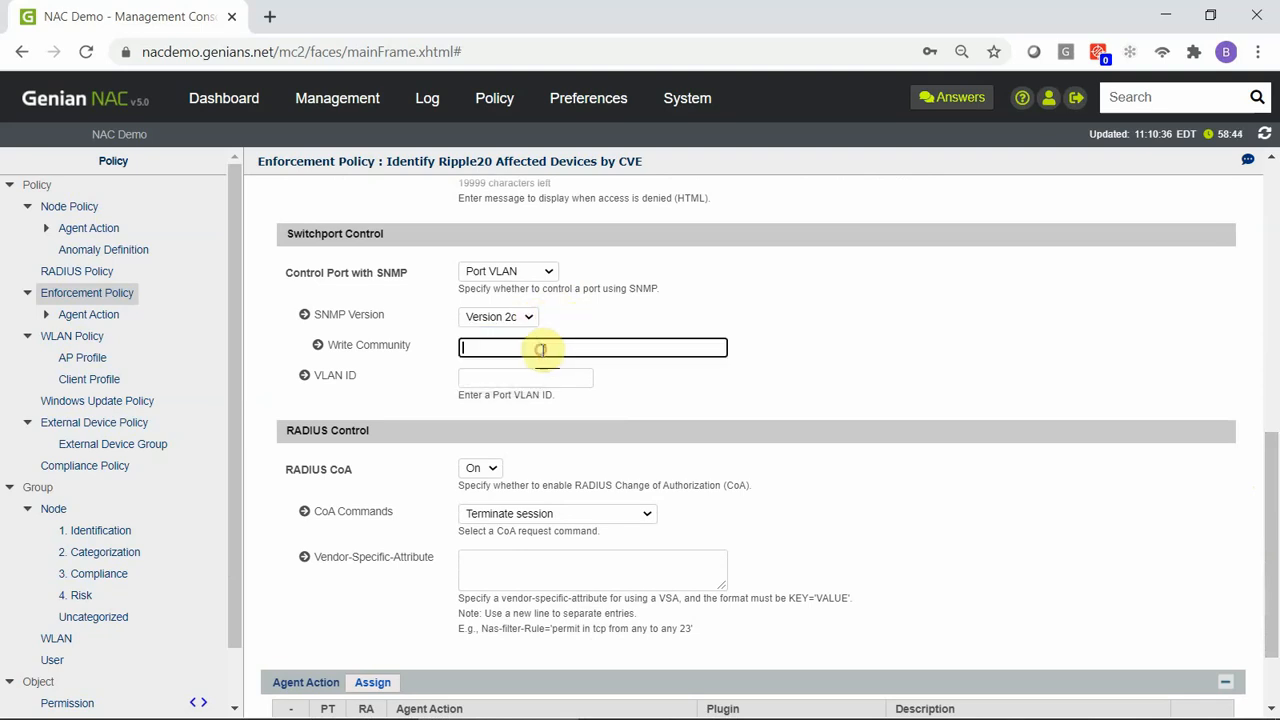
pyautogui.write('test')
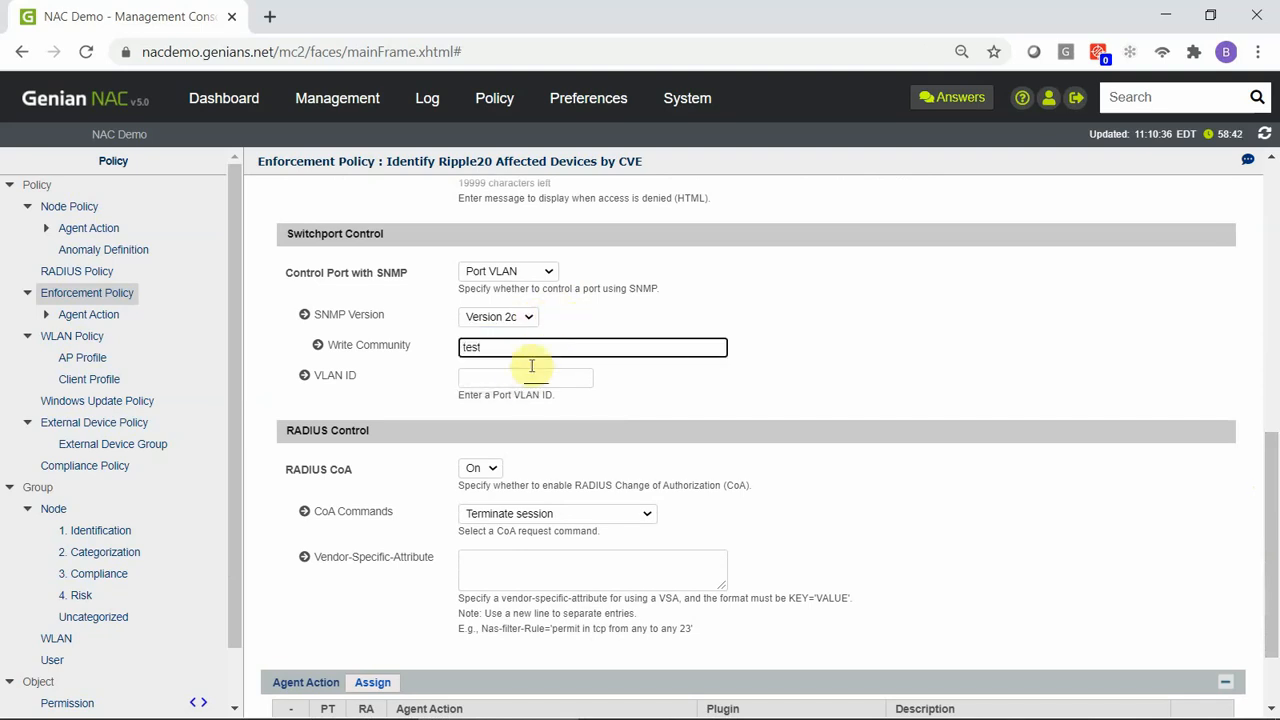
pyautogui.click(524, 377)
pyautogui.write('100')
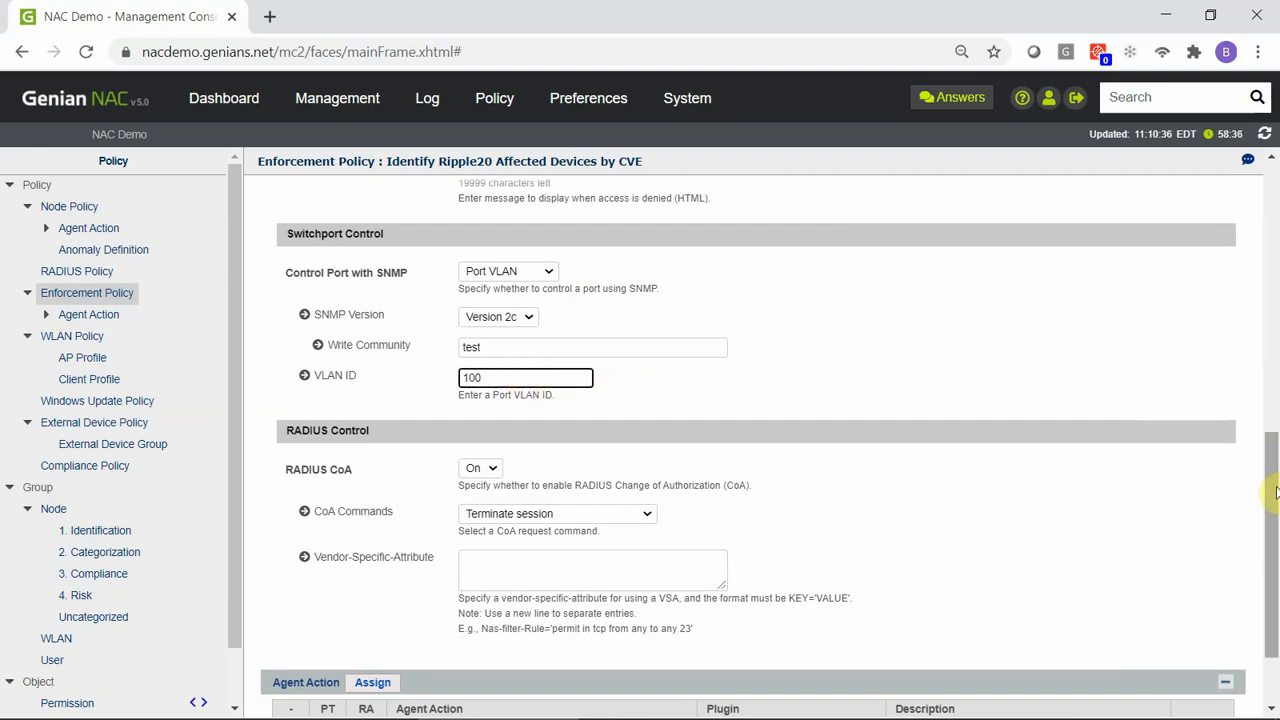
pyautogui.moveTo(1270, 490); pyautogui.dragTo(1266, 571)
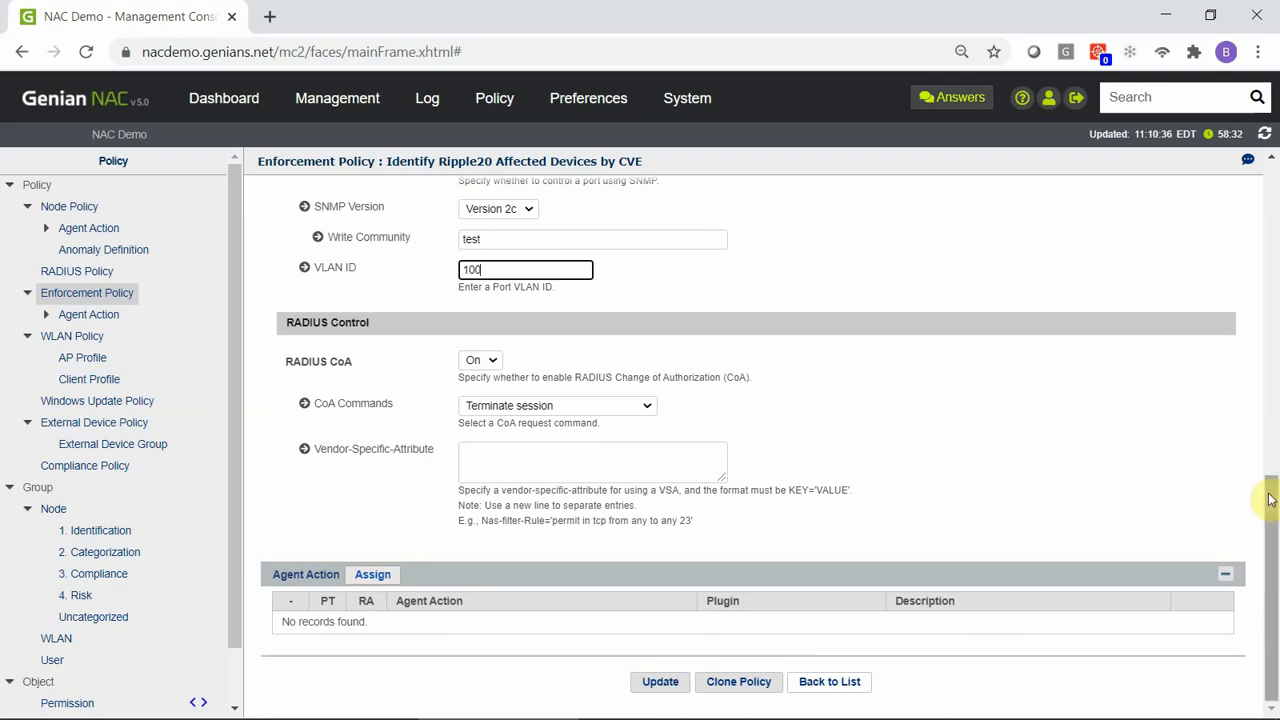
pyautogui.moveTo(1266, 500); pyautogui.dragTo(1270, 478)
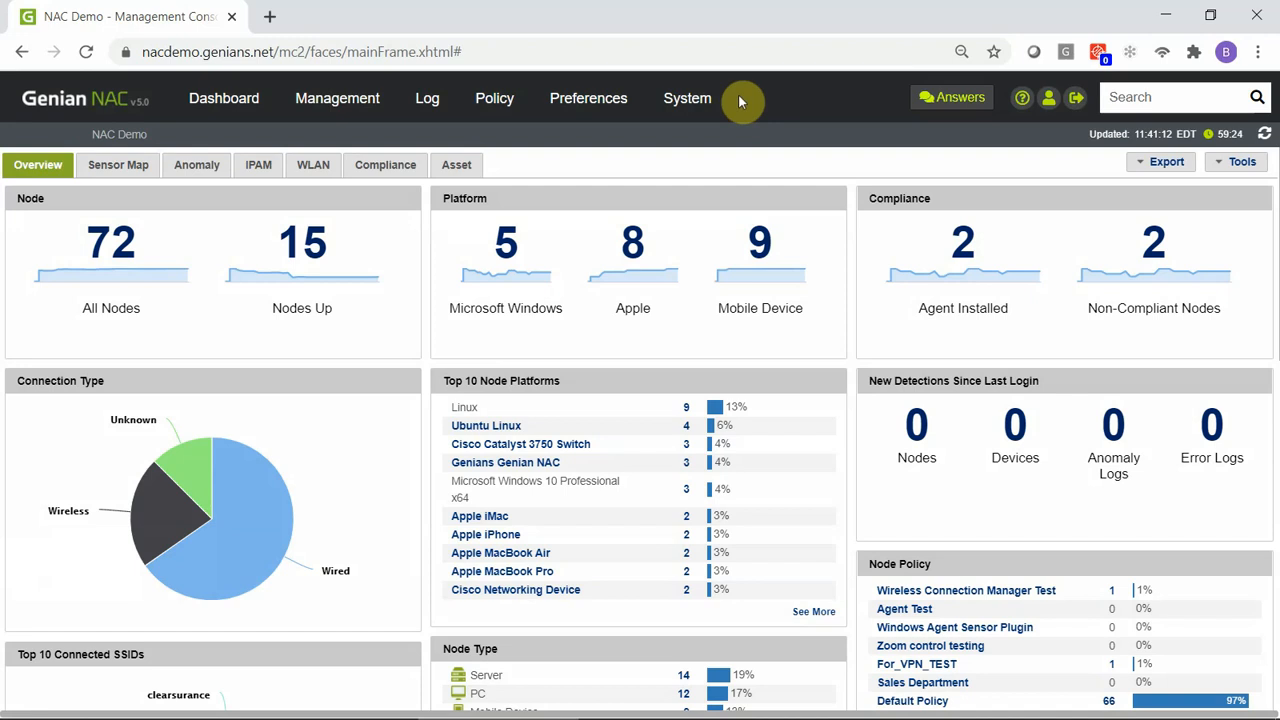
# Open the SNMP settings of switch 192.168.50.250 through the details of its port g1.
pyautogui.moveTo(371, 106)
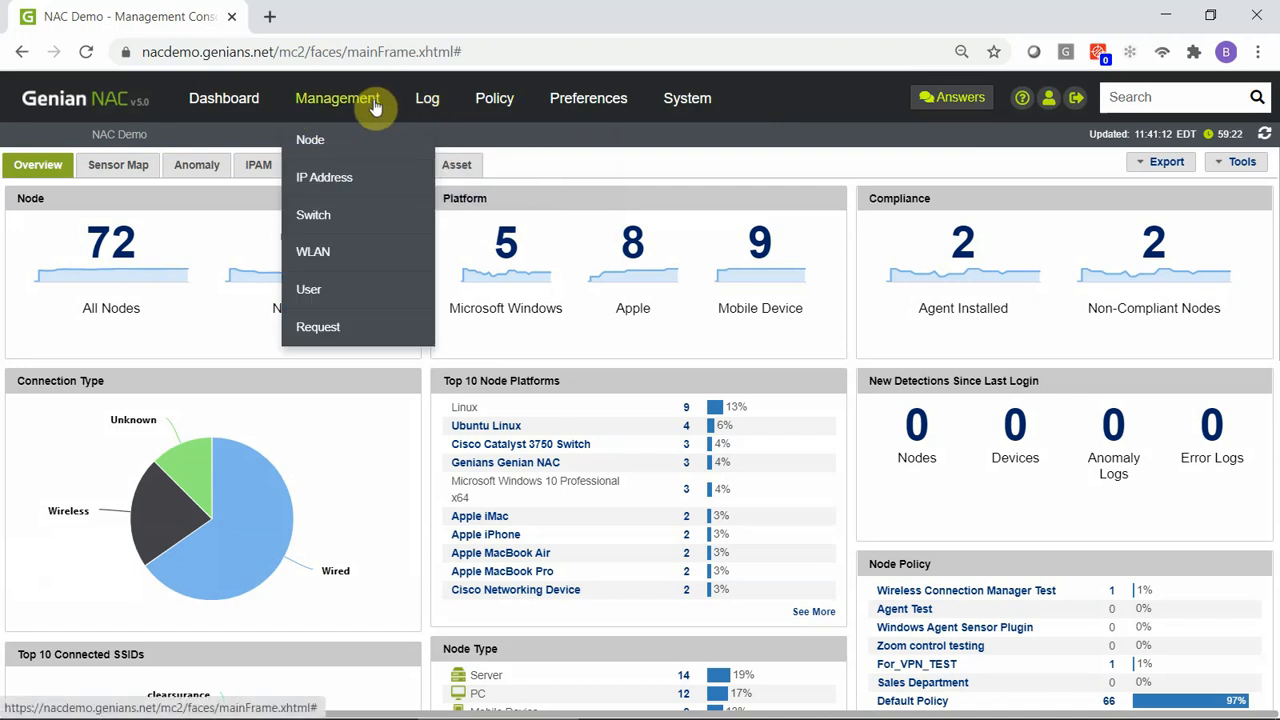
pyautogui.click(358, 221)
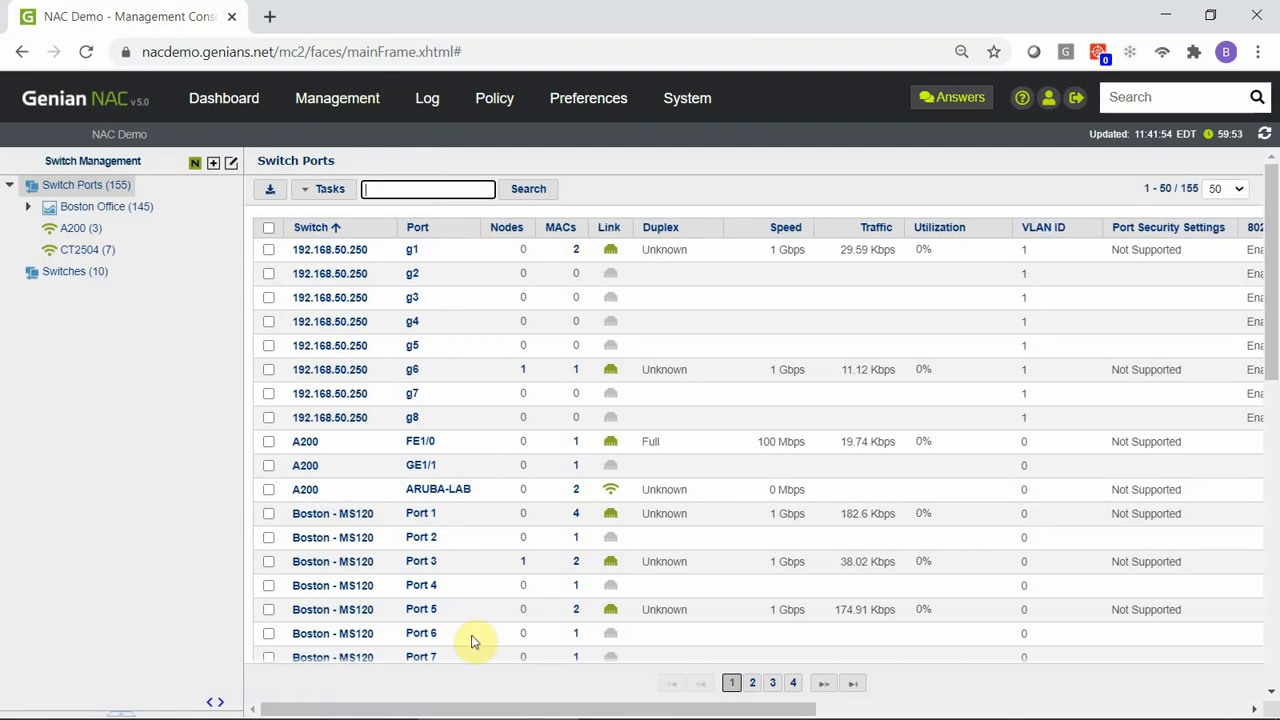
pyautogui.click(413, 251)
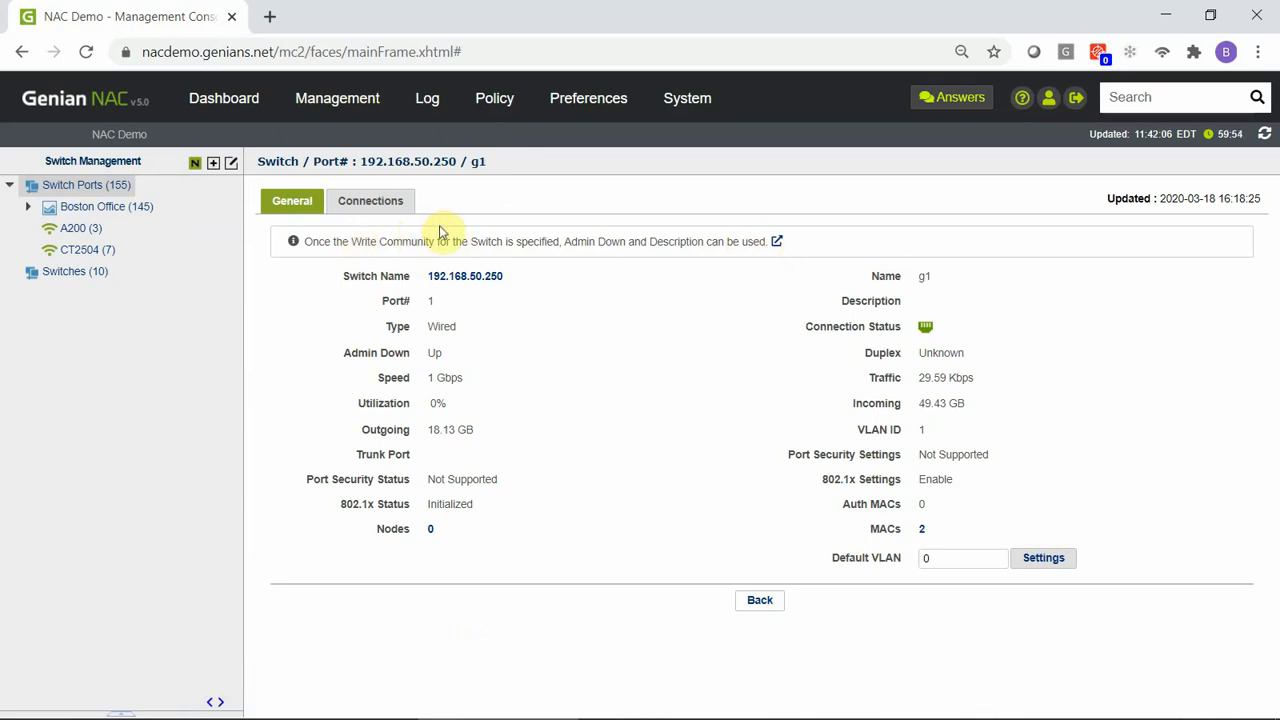
pyautogui.click(777, 242)
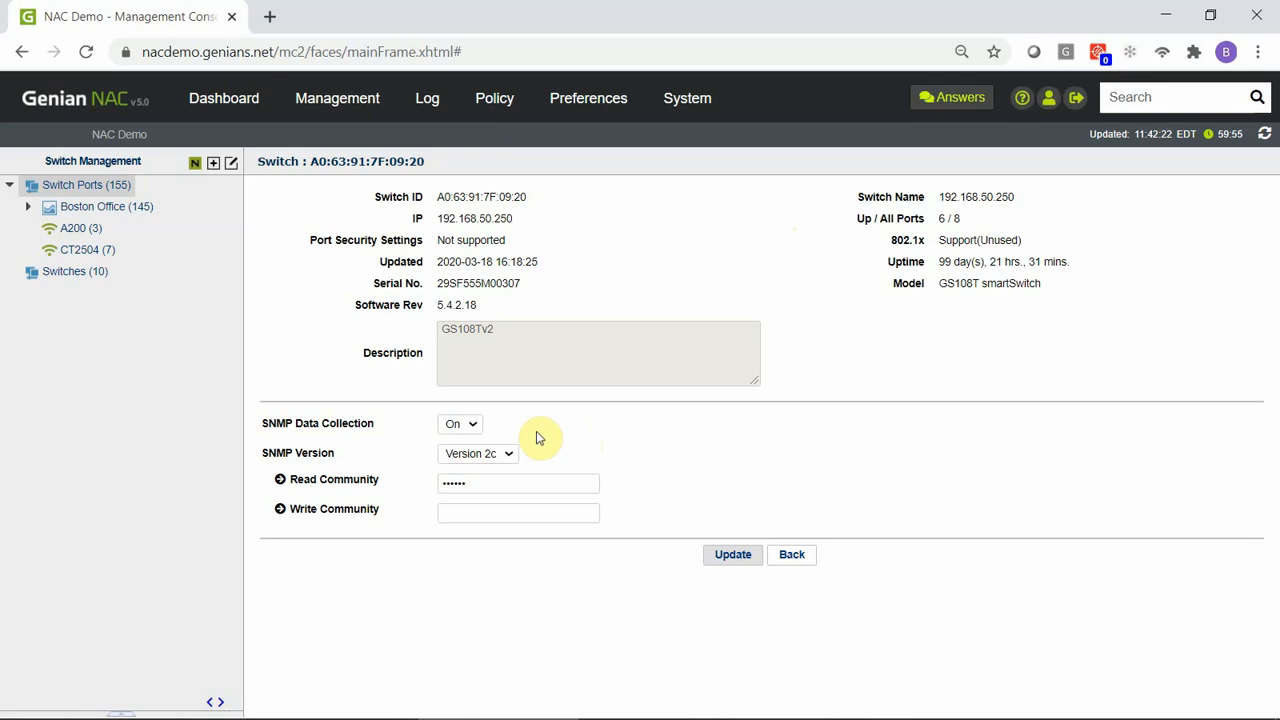
# Enter the SNMP write community string for switch 192.168.50.250.
pyautogui.click(503, 485)
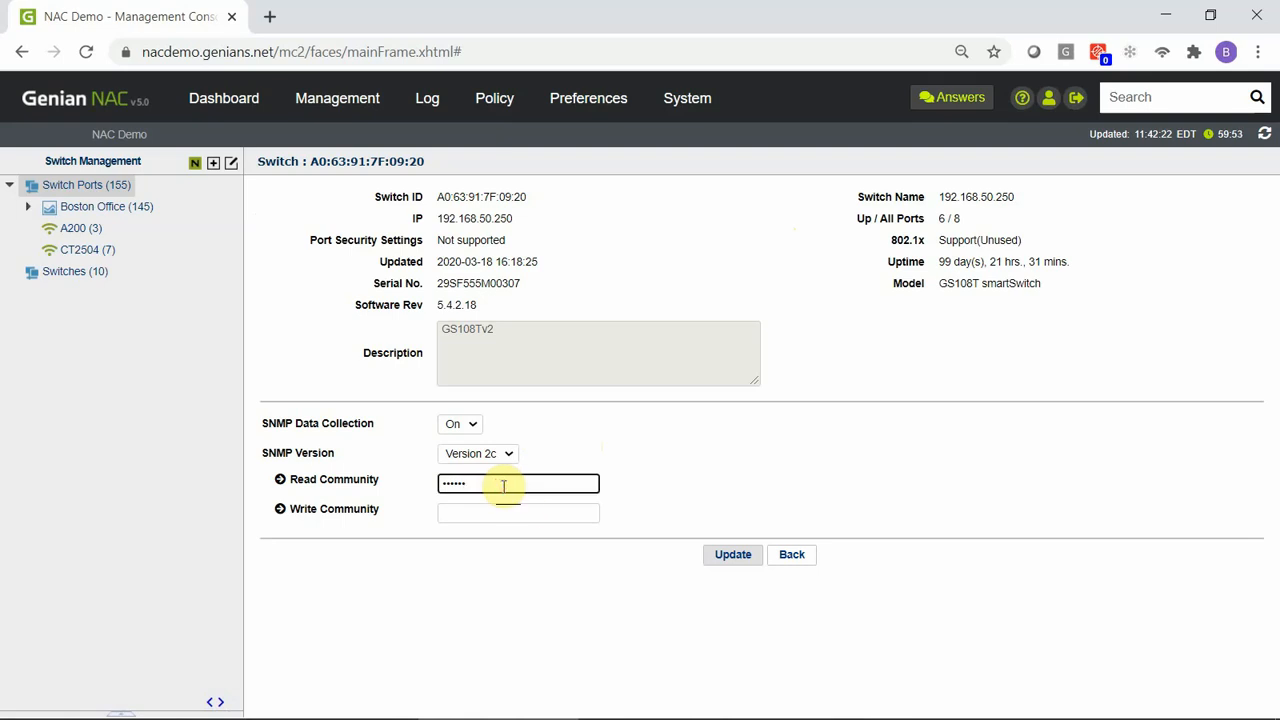
pyautogui.click(497, 512)
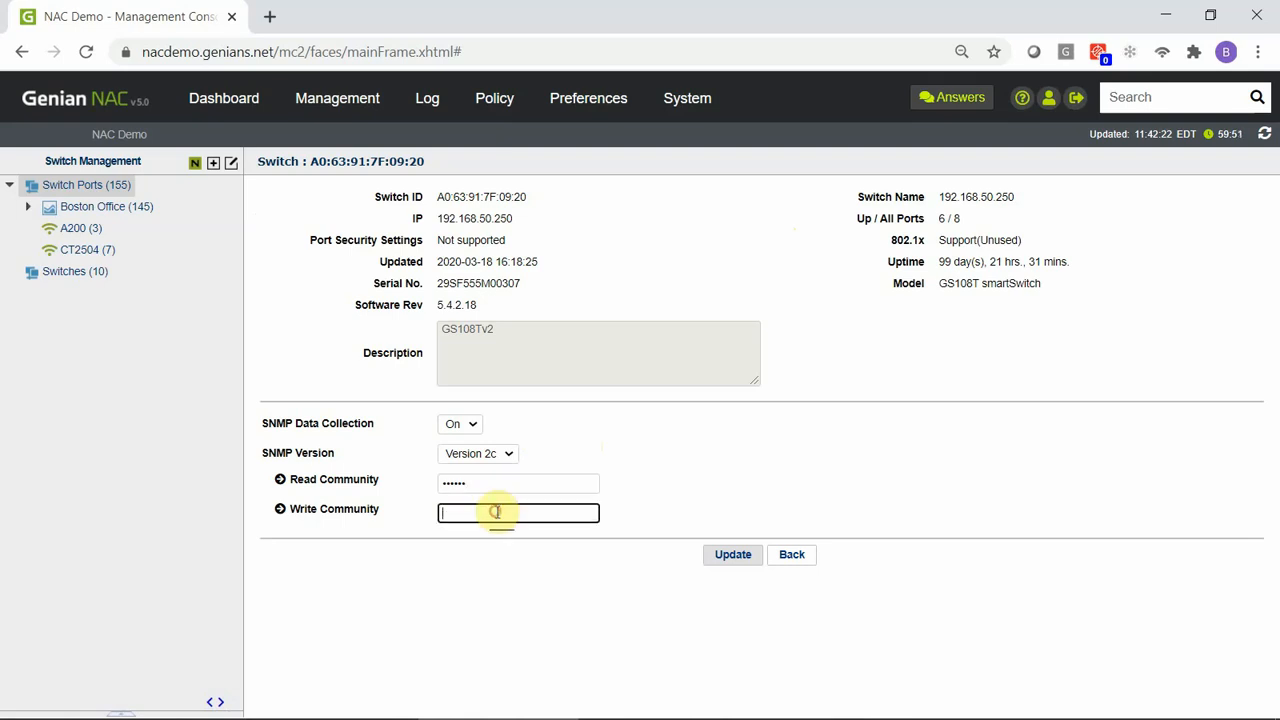
pyautogui.write('••••')
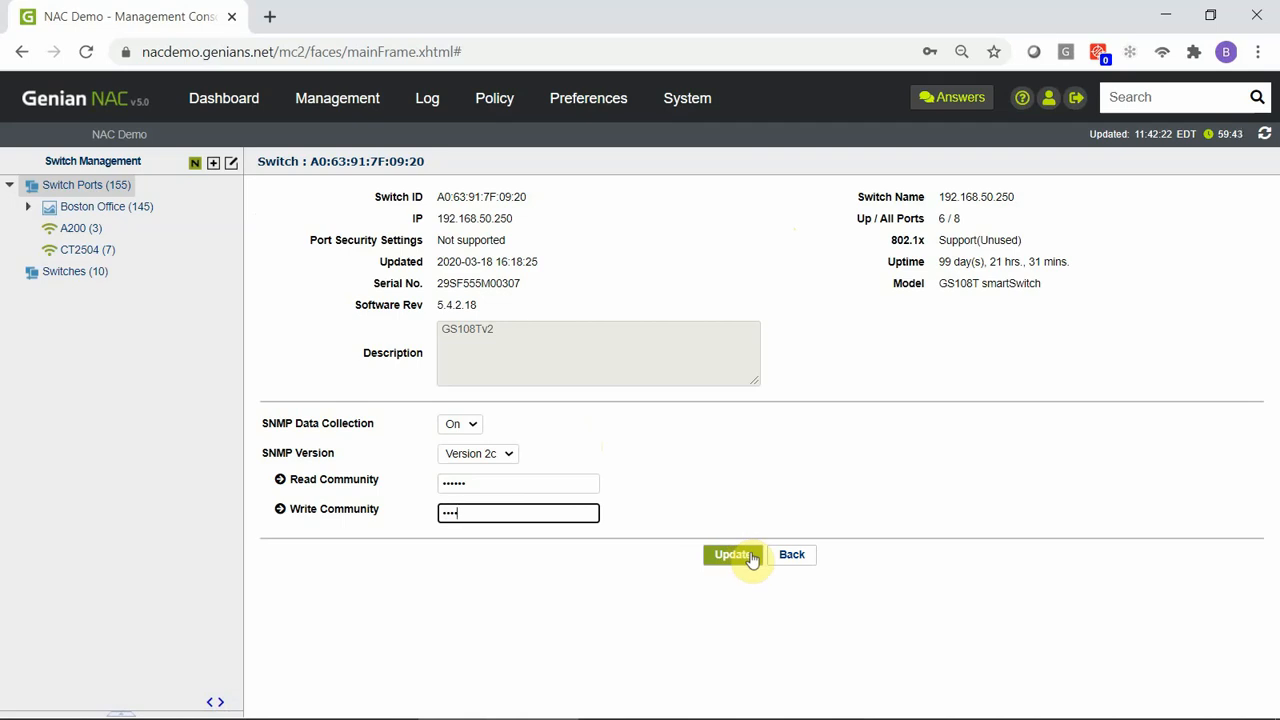
# Open the details of port Gi1/0/2 on switch Boston_C3750 from the list of all switch ports.
pyautogui.click(100, 185)
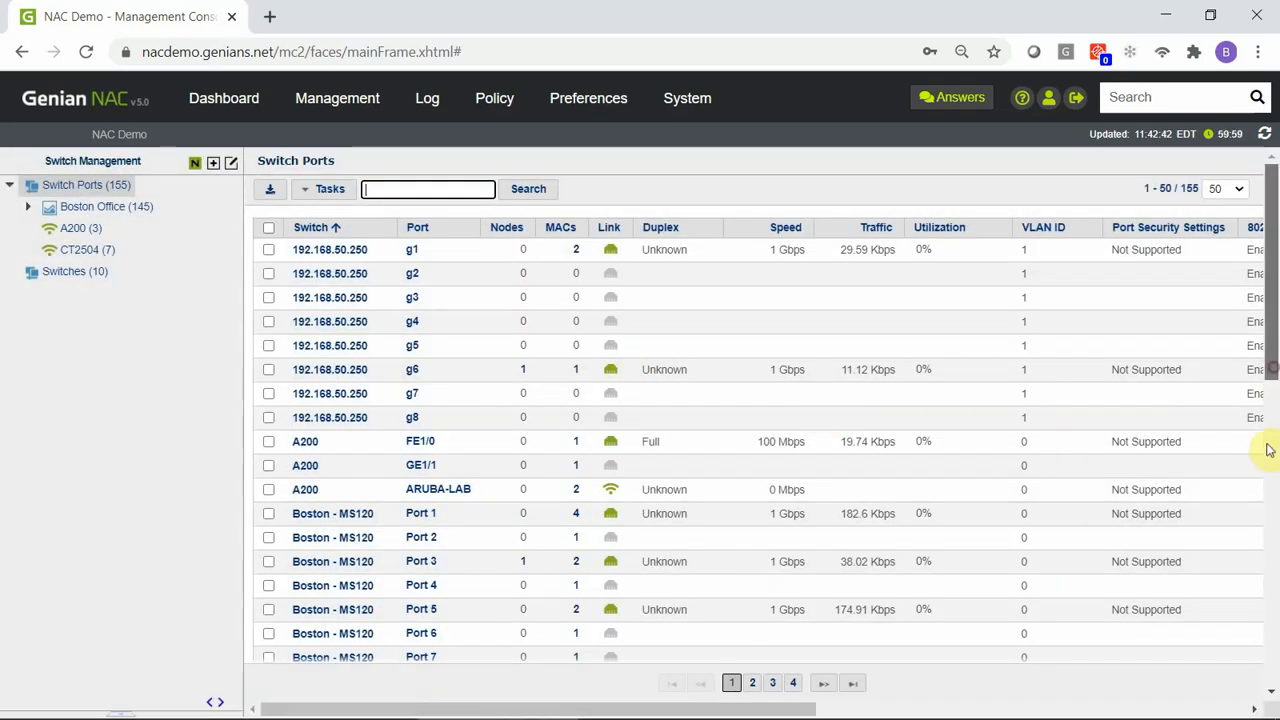
pyautogui.moveTo(1266, 443); pyautogui.dragTo(1275, 676)
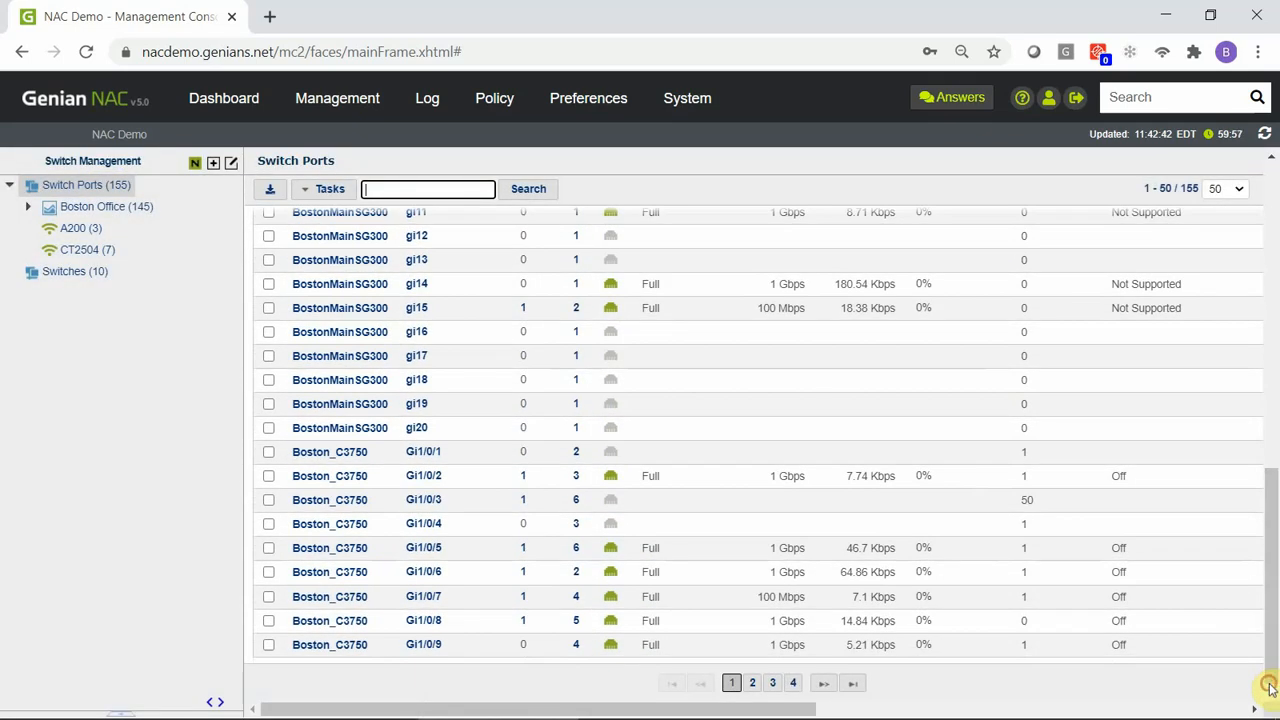
pyautogui.click(428, 478)
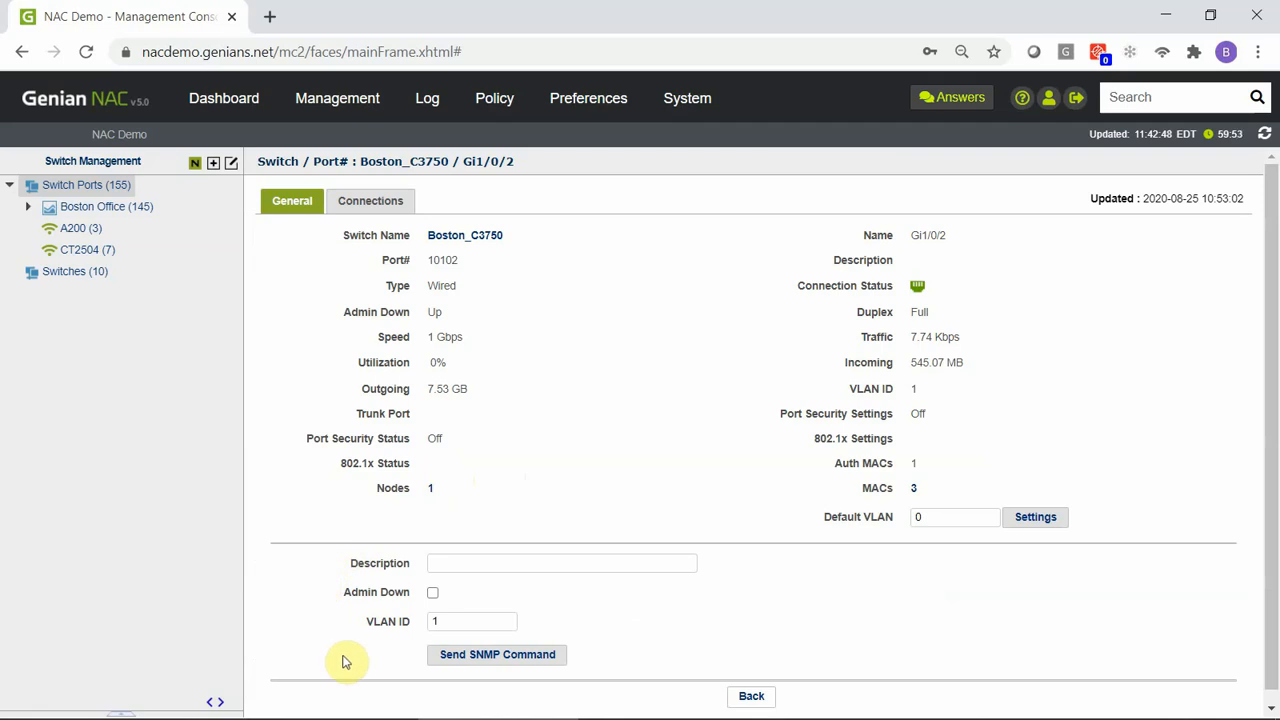
# Fill in the port's SNMP command settings with description desc, Admin Down off and VLAN ID 100.
pyautogui.click(466, 562)
pyautogui.write('de')
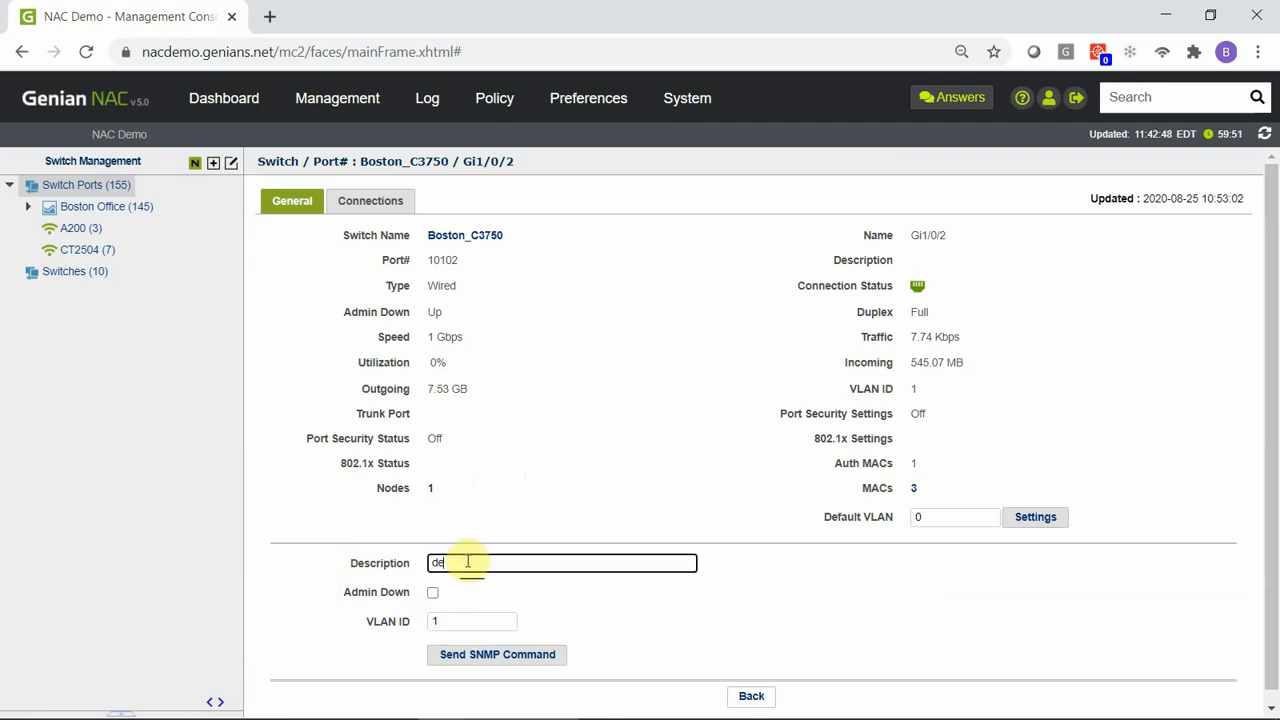
pyautogui.write('sc')
pyautogui.click(432, 592)
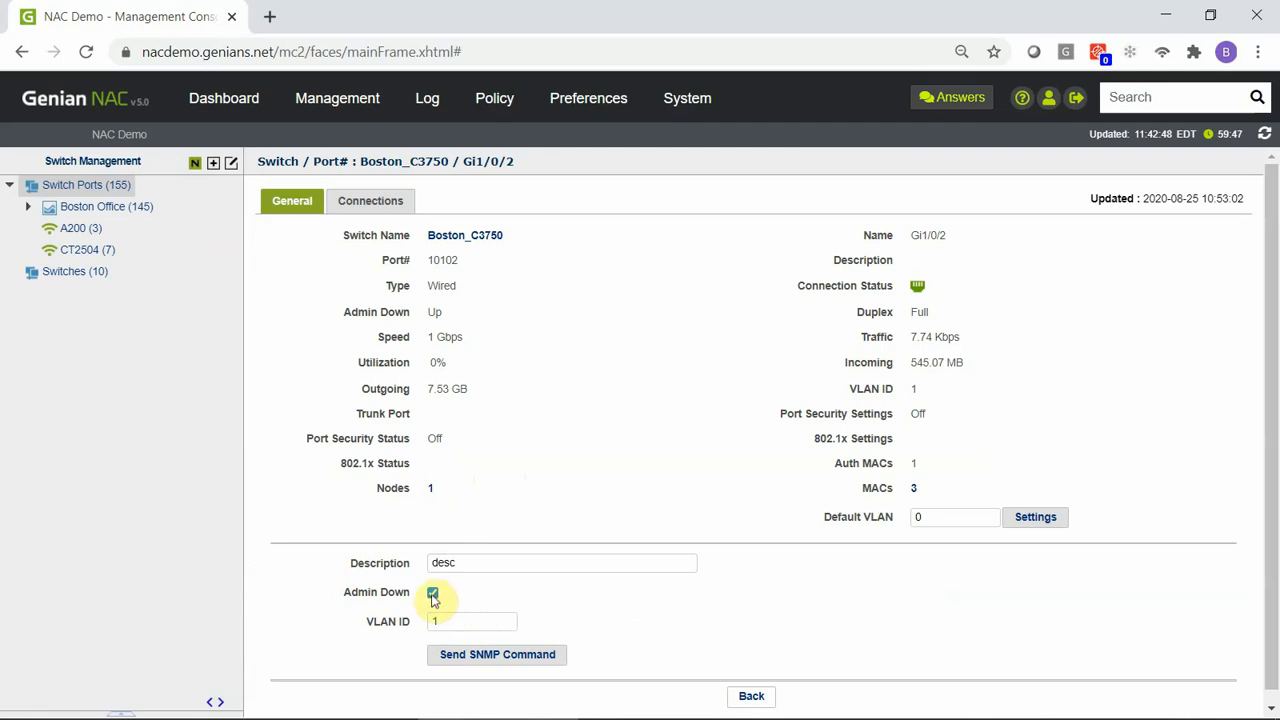
pyautogui.click(432, 592)
pyautogui.click(443, 620)
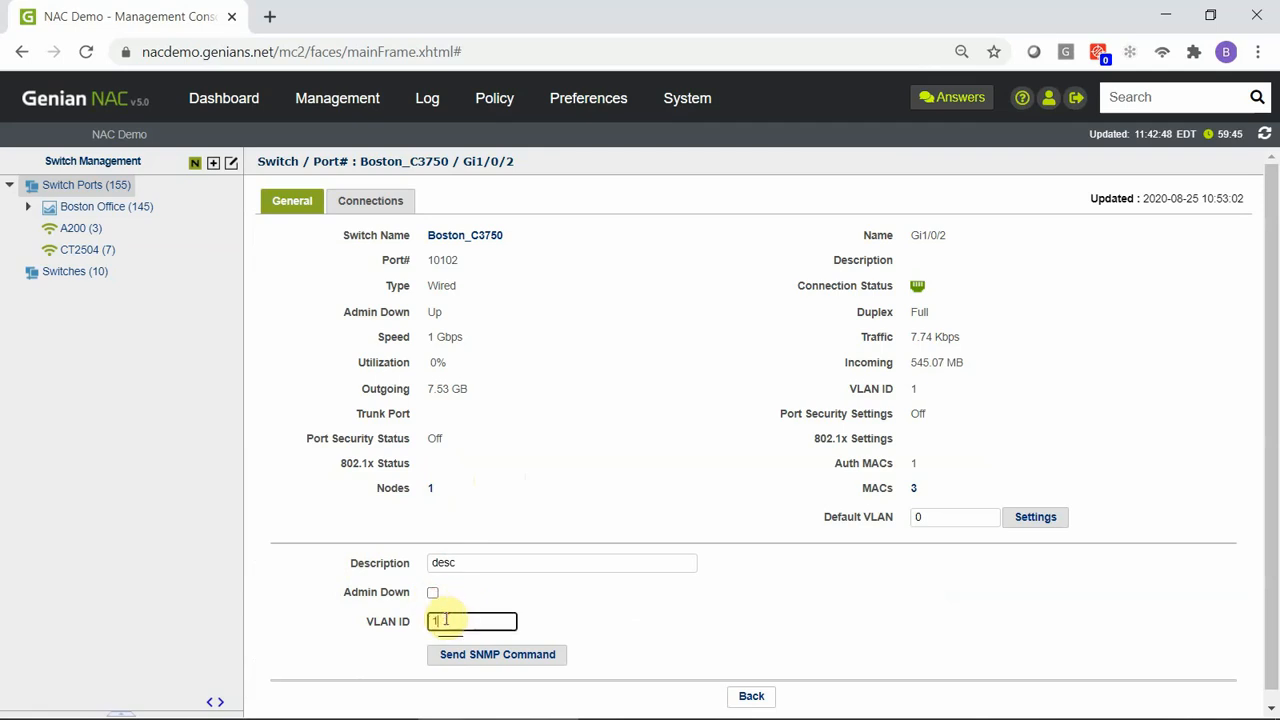
pyautogui.write('00')
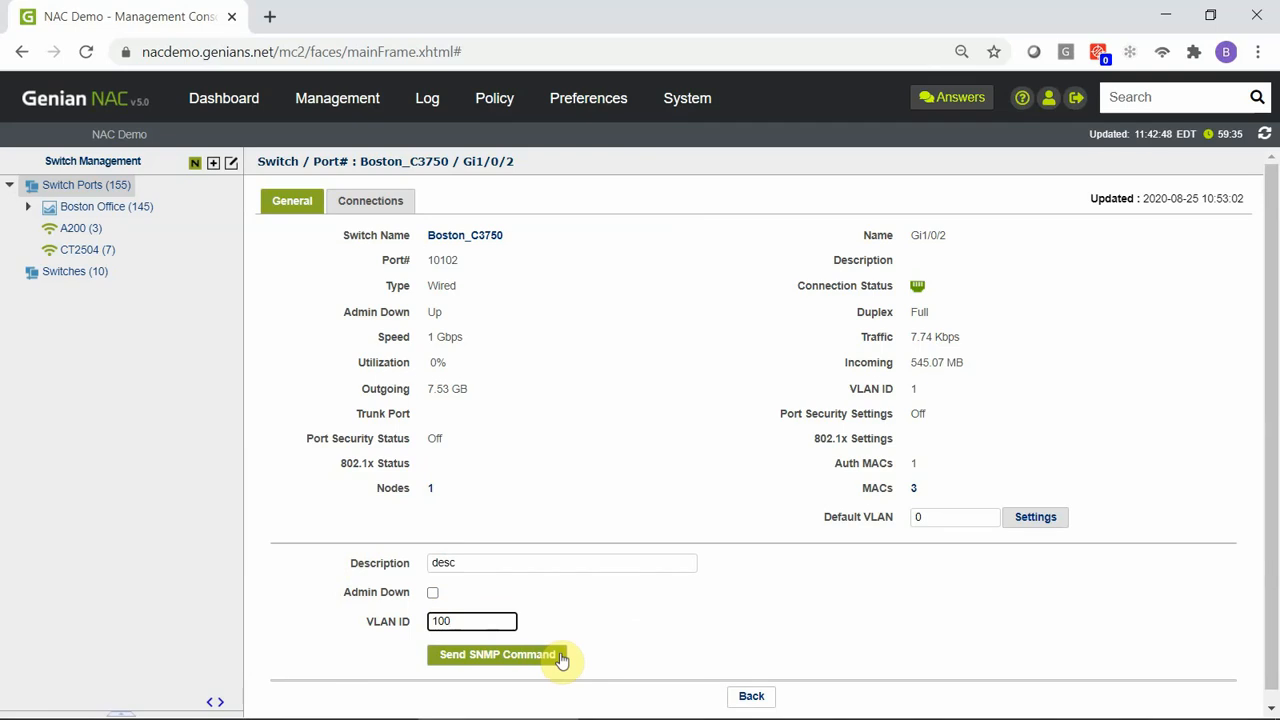
# Enter 10 as the Default VLAN of port Gi1/0/2.
pyautogui.click(946, 516)
pyautogui.press('BackSpace')
pyautogui.write('10')
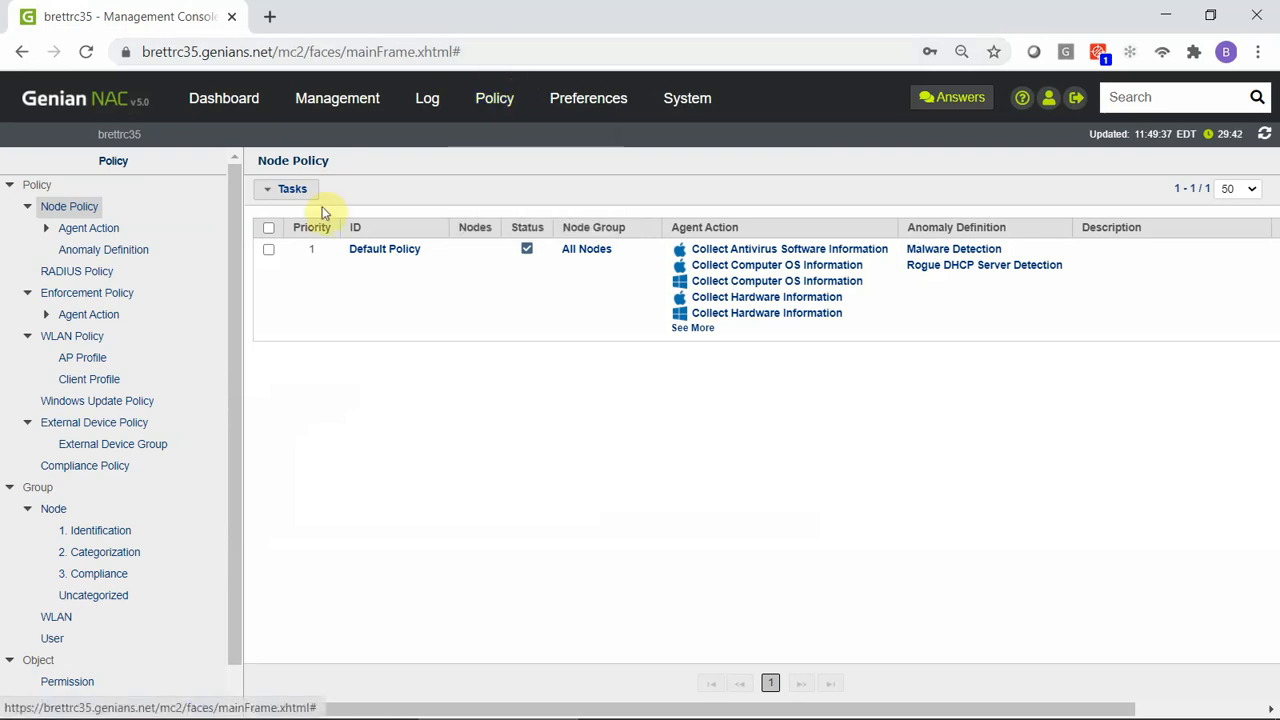
# Start creating a new RADIUS policy and keep its Access Policy set to ACCEPT.
pyautogui.click(99, 278)
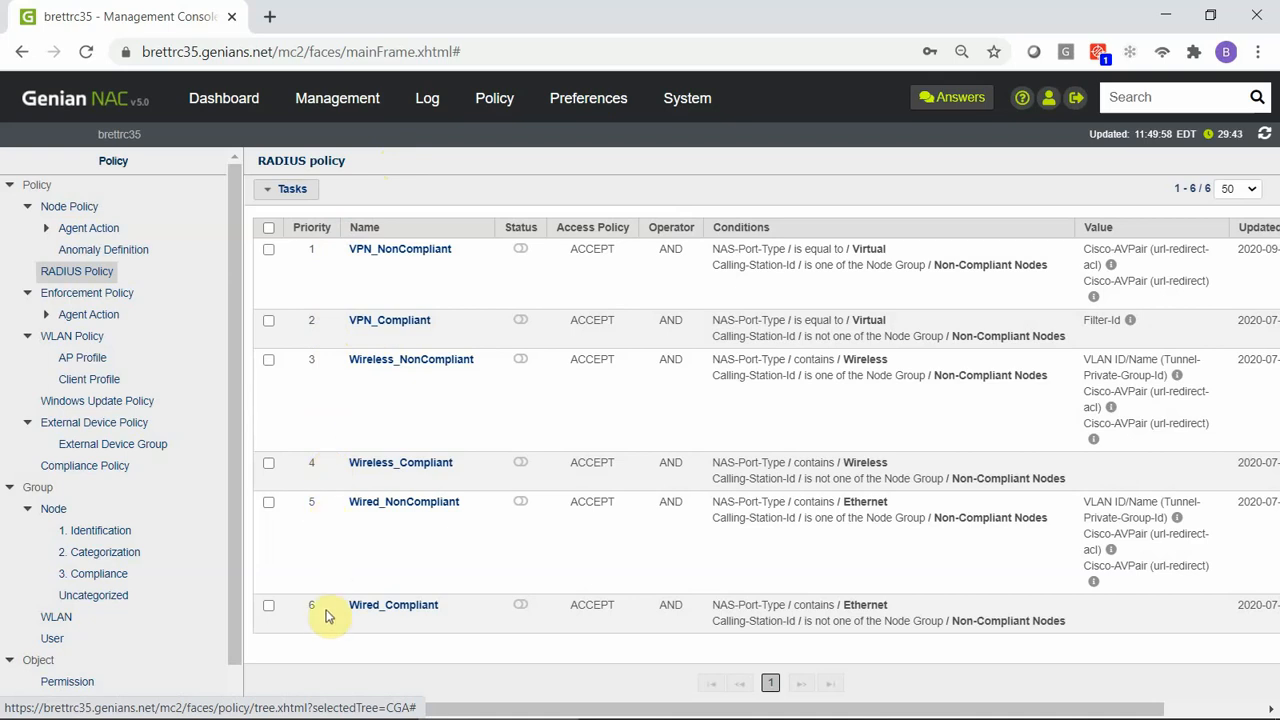
pyautogui.click(302, 192)
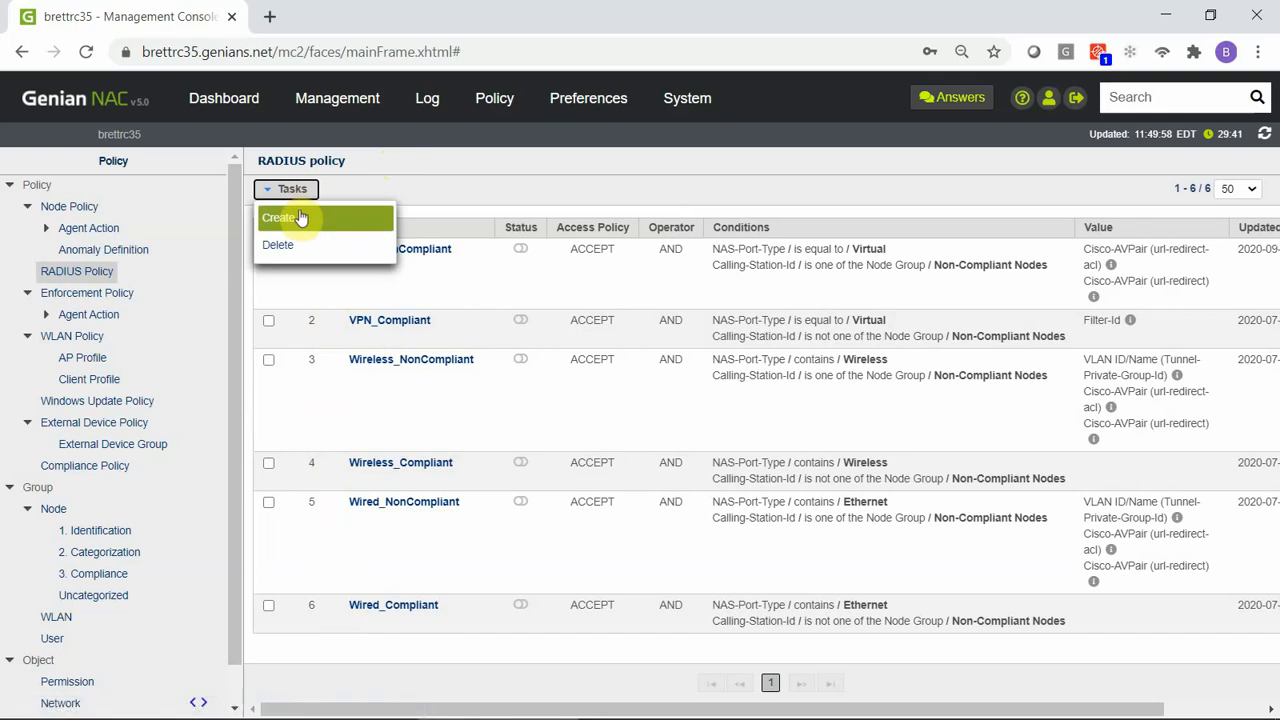
pyautogui.click(300, 218)
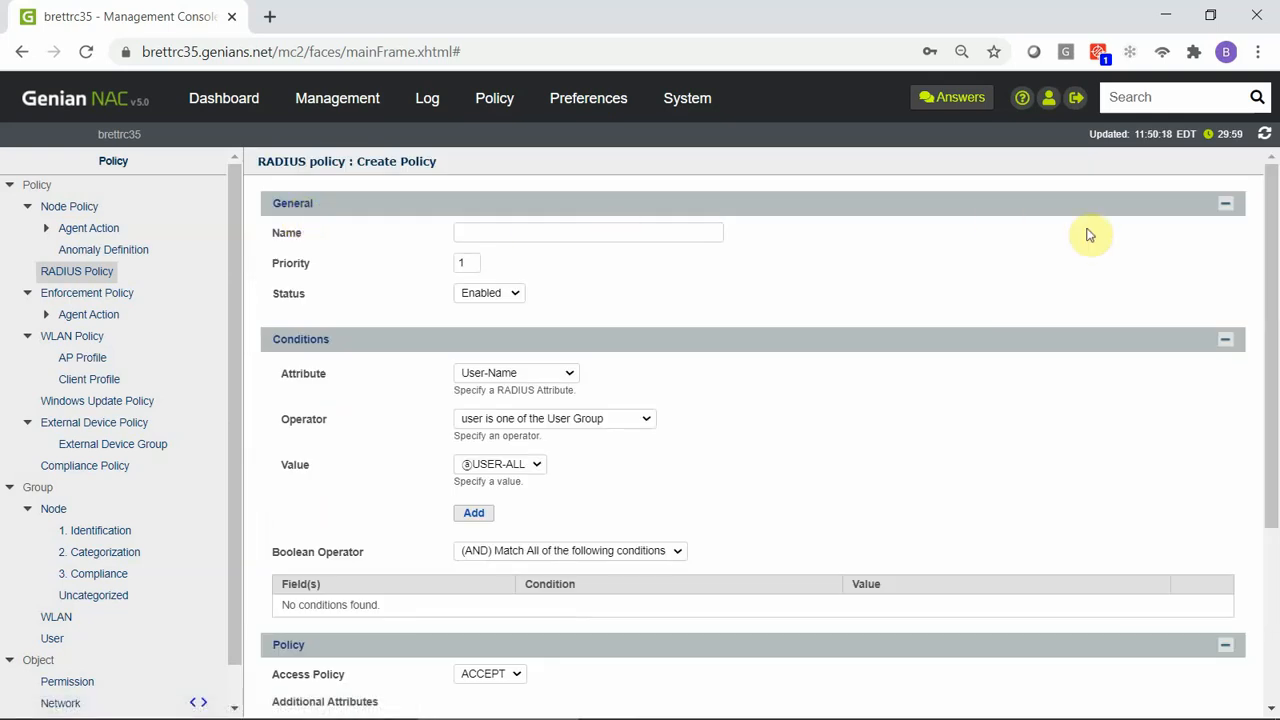
pyautogui.moveTo(1272, 265); pyautogui.dragTo(1273, 338)
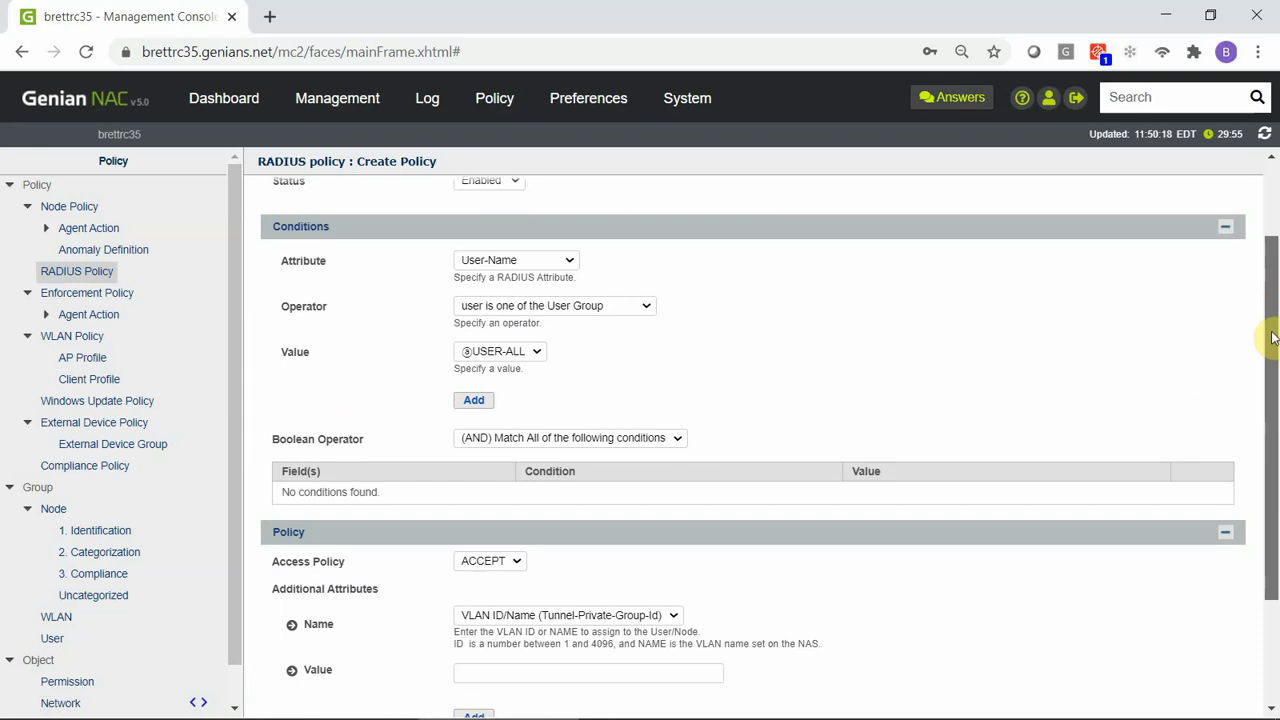
pyautogui.moveTo(1273, 338); pyautogui.dragTo(1268, 432)
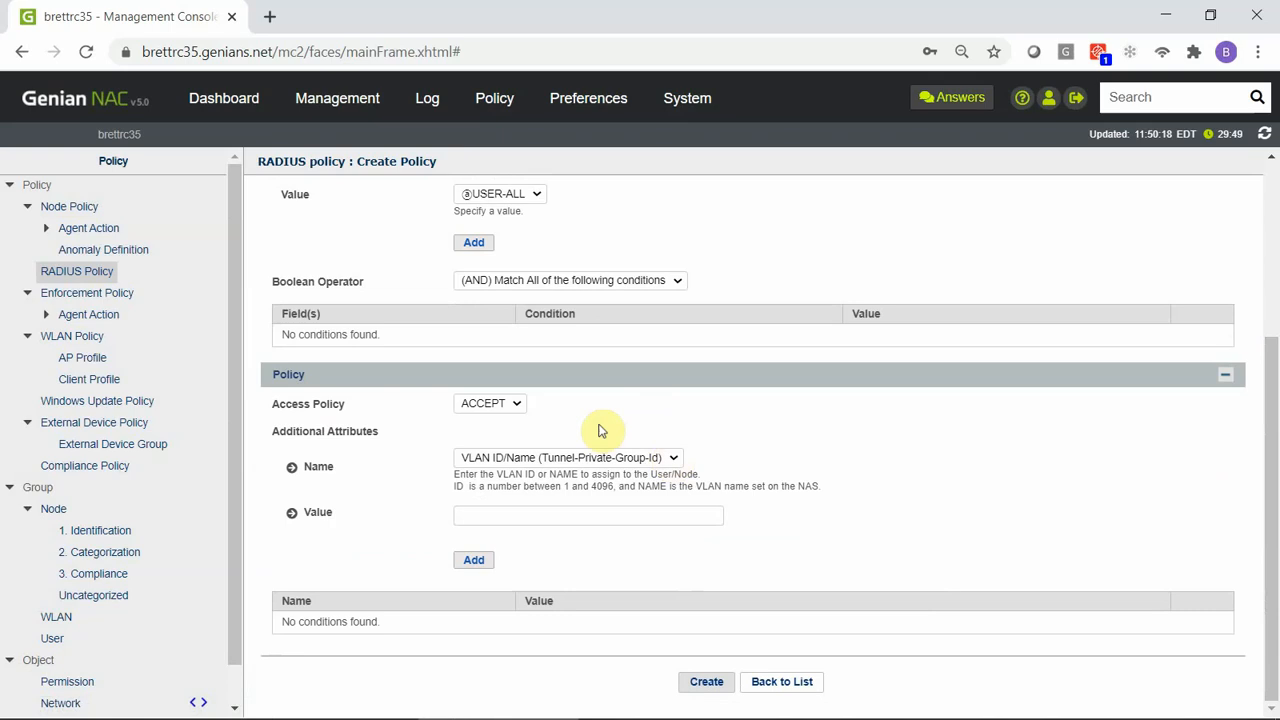
pyautogui.click(516, 405)
pyautogui.click(517, 406)
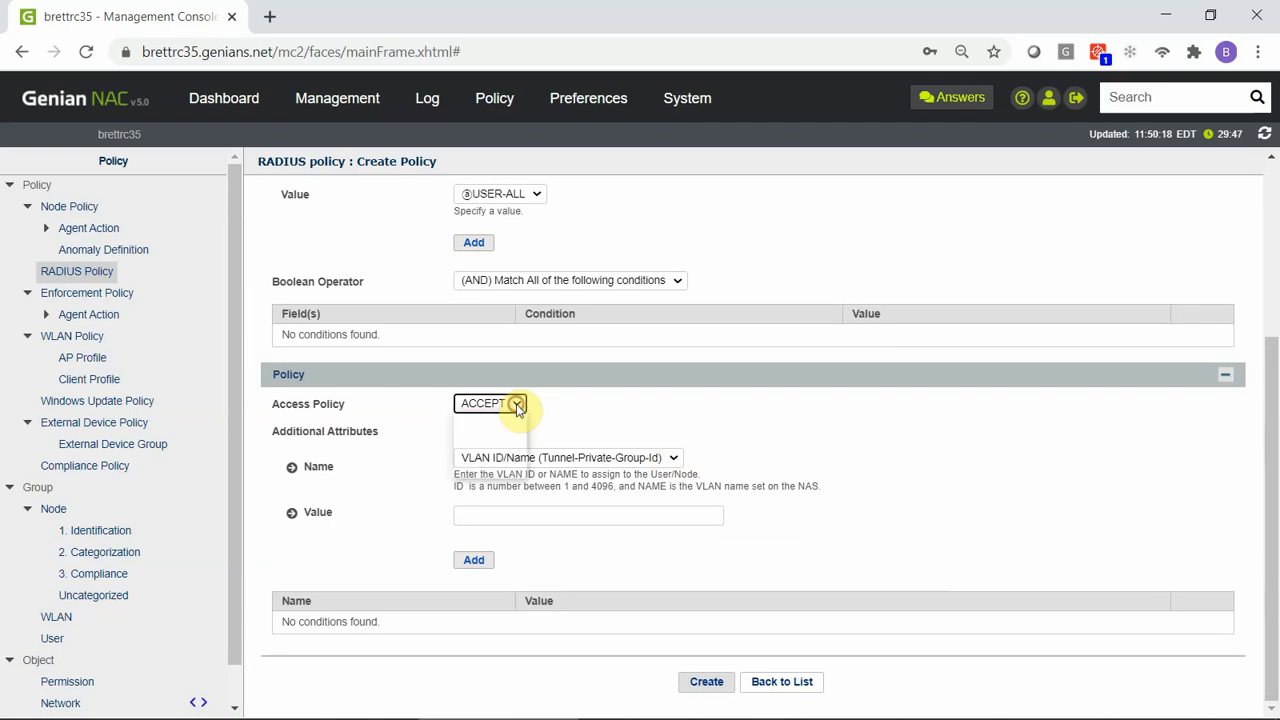
# Add a Cisco-AVPair additional attribute with the value any-supported-value to the RADIUS policy.
pyautogui.click(676, 457)
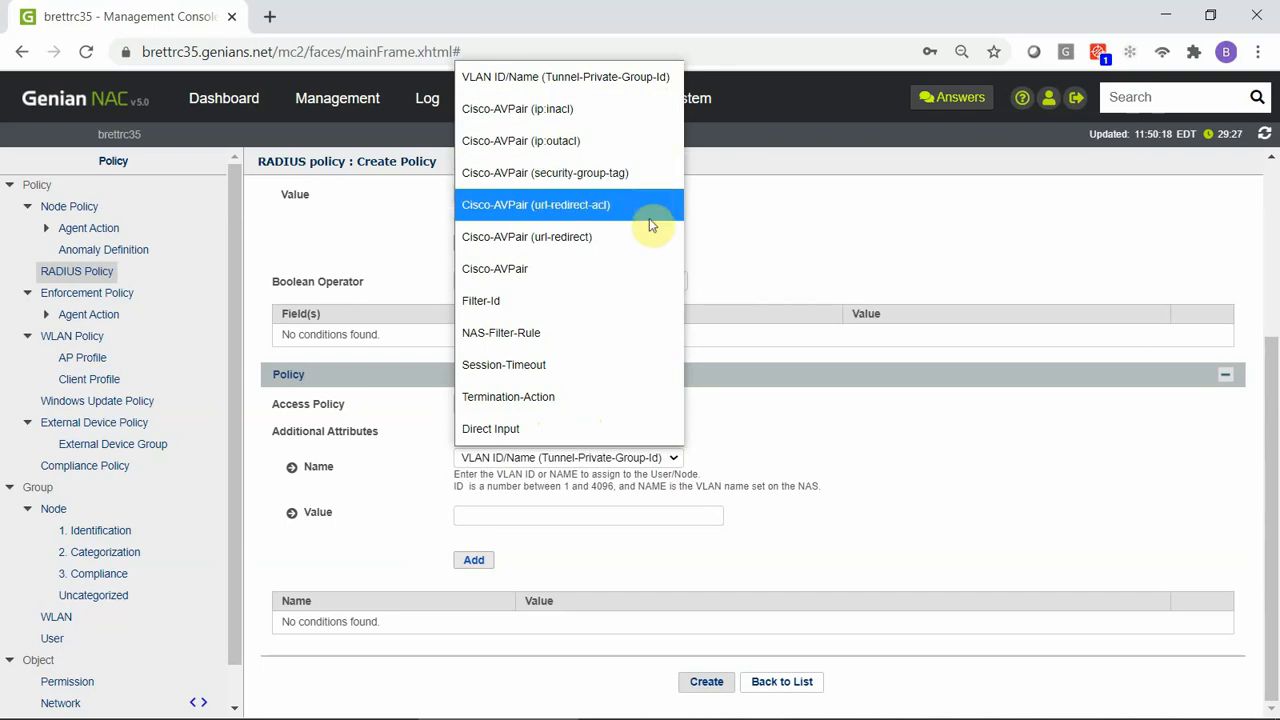
pyautogui.click(619, 268)
pyautogui.click(561, 514)
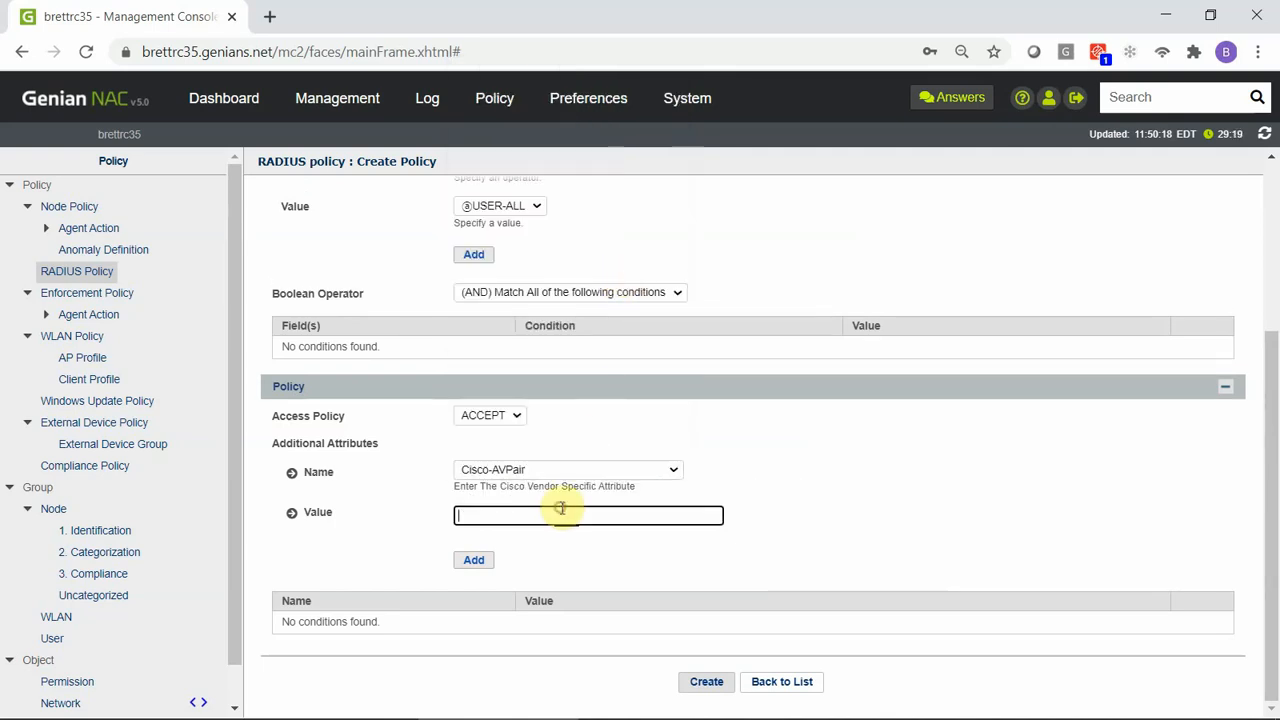
pyautogui.write('any')
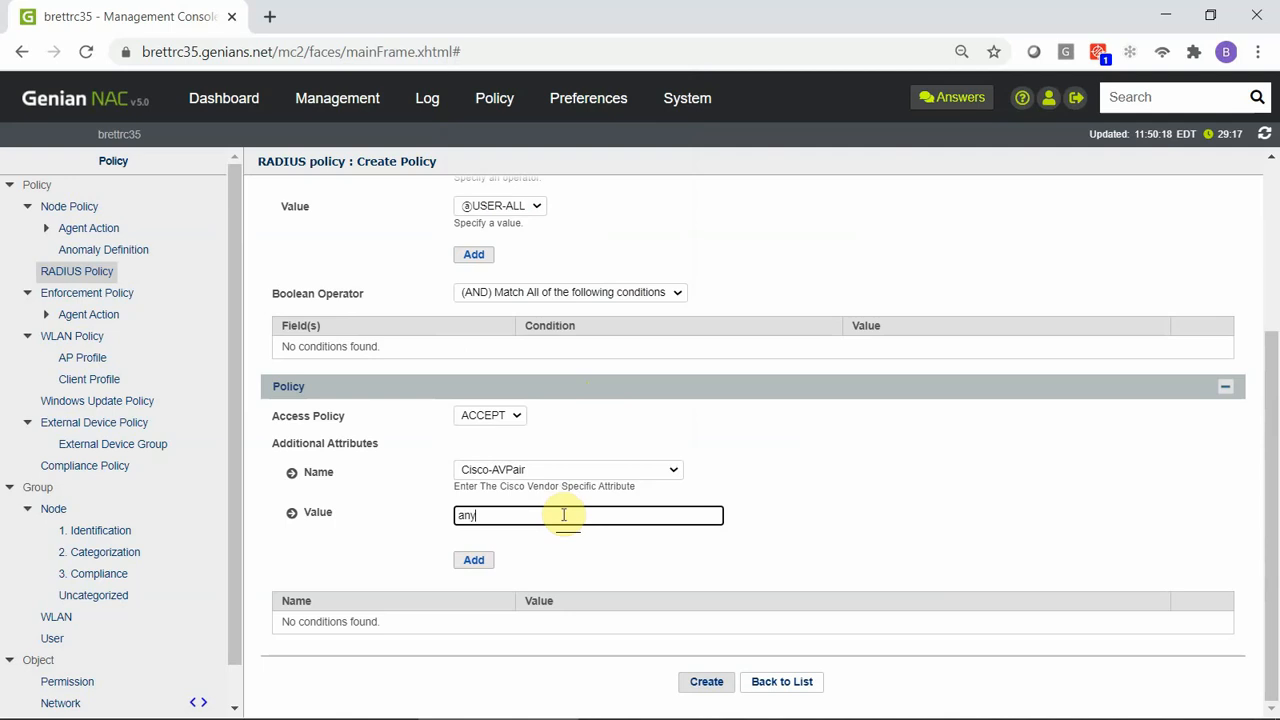
pyautogui.write('-supported-value')
pyautogui.click(485, 562)
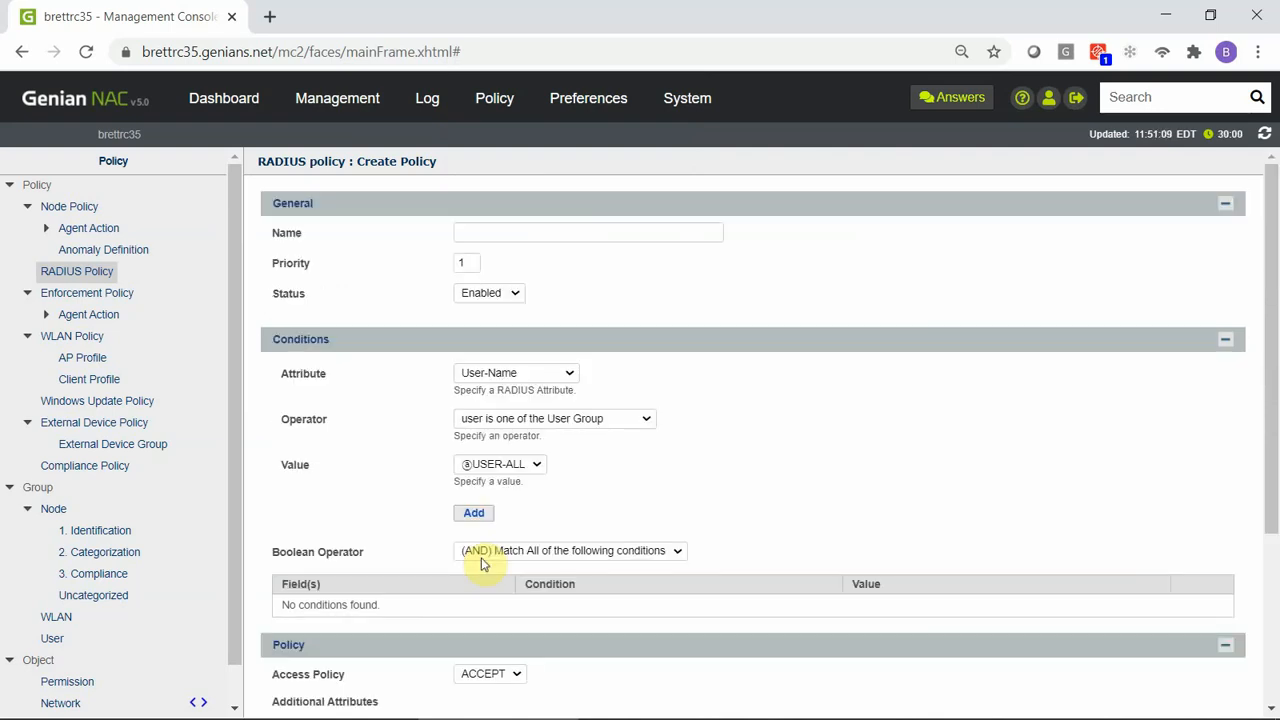
pyautogui.moveTo(1266, 450); pyautogui.dragTo(1264, 590)
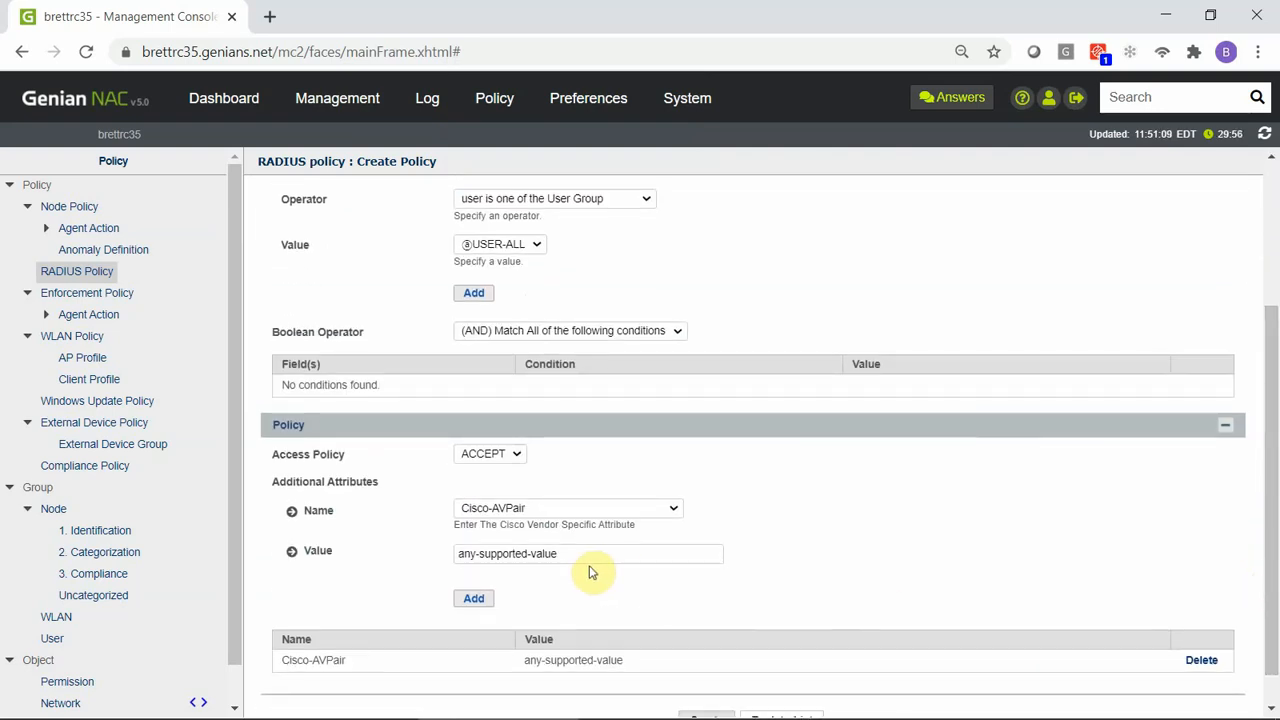
pyautogui.moveTo(1272, 560); pyautogui.dragTo(1266, 583)
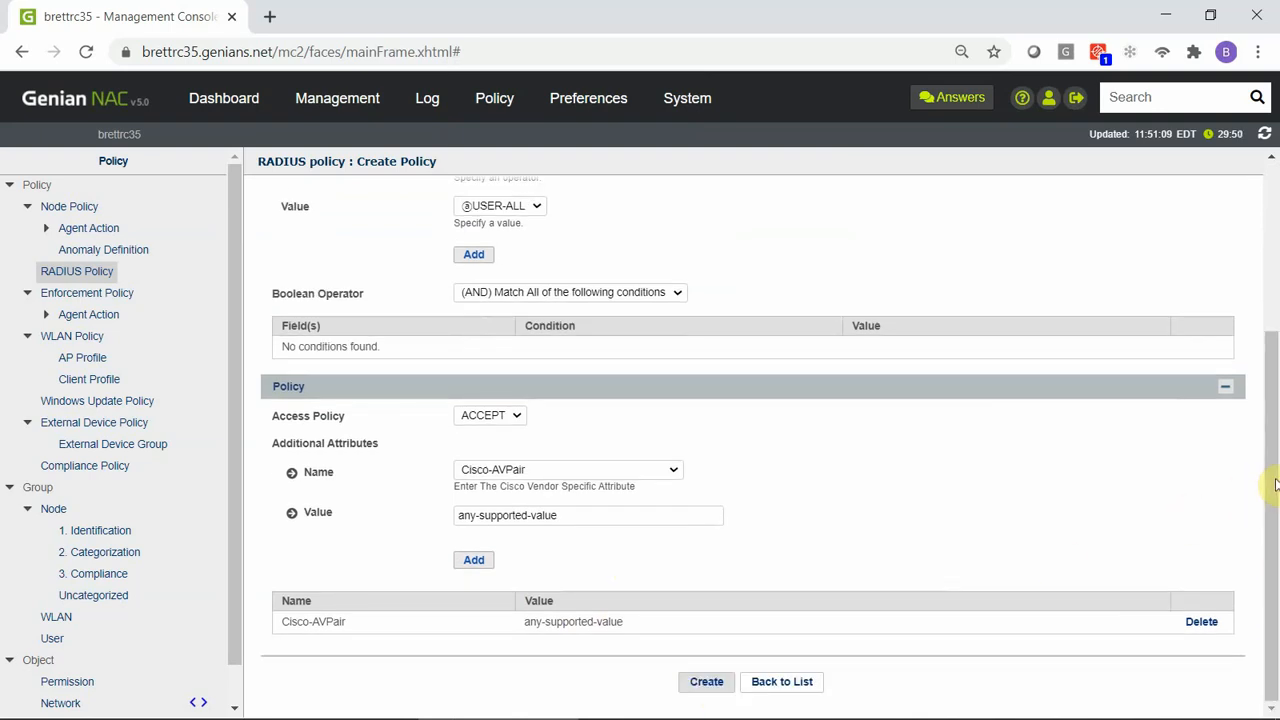
# Review the operator choices available for the policy's User-Name condition.
pyautogui.moveTo(1272, 485); pyautogui.dragTo(1251, 357)
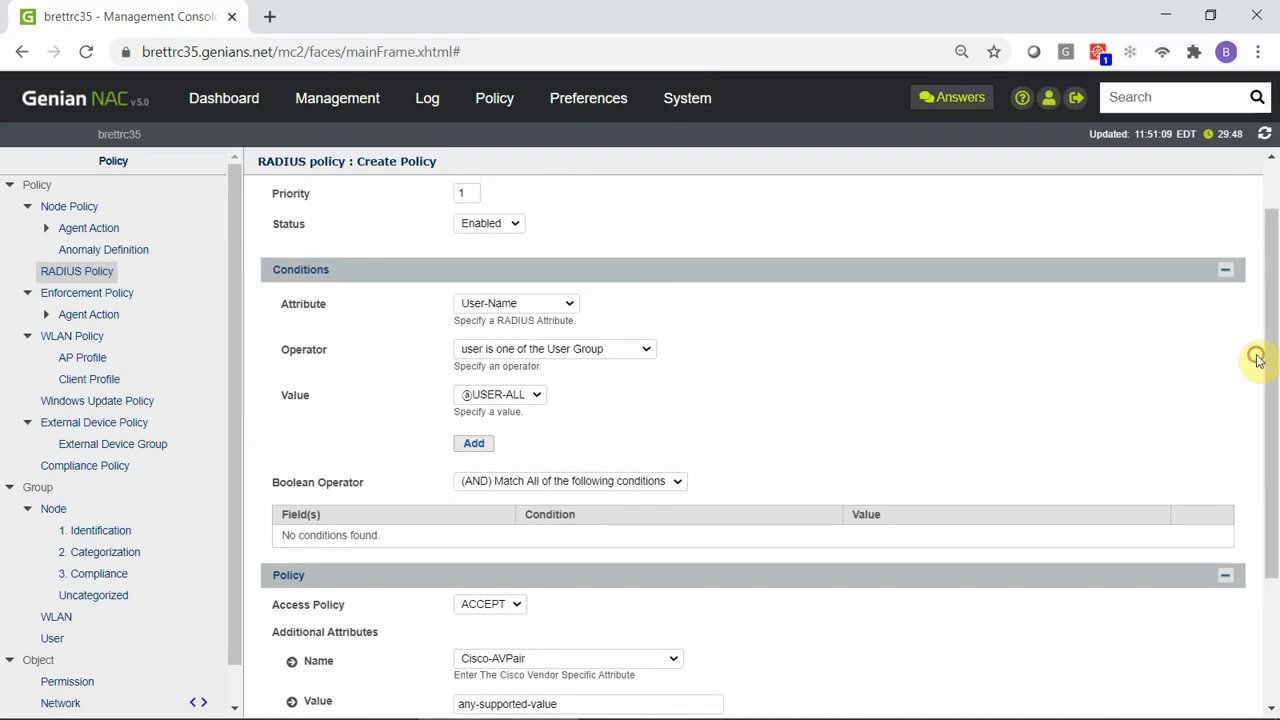
pyautogui.click(645, 349)
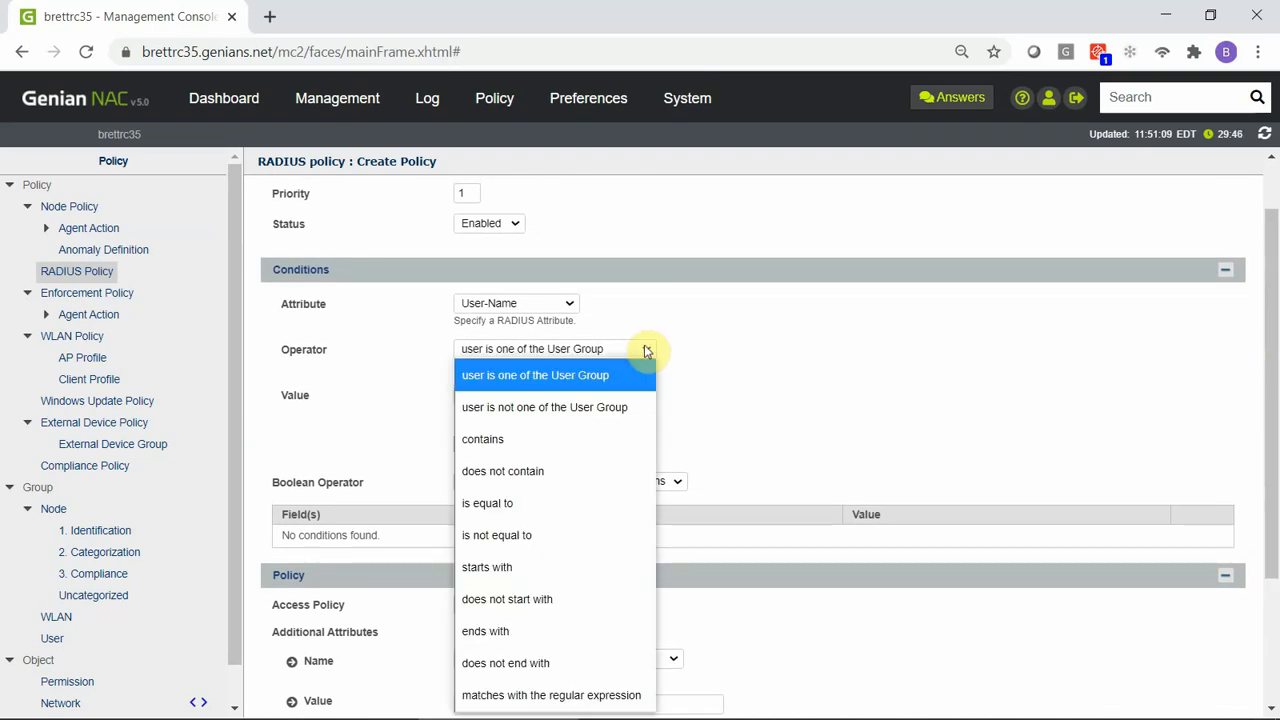
pyautogui.click(784, 350)
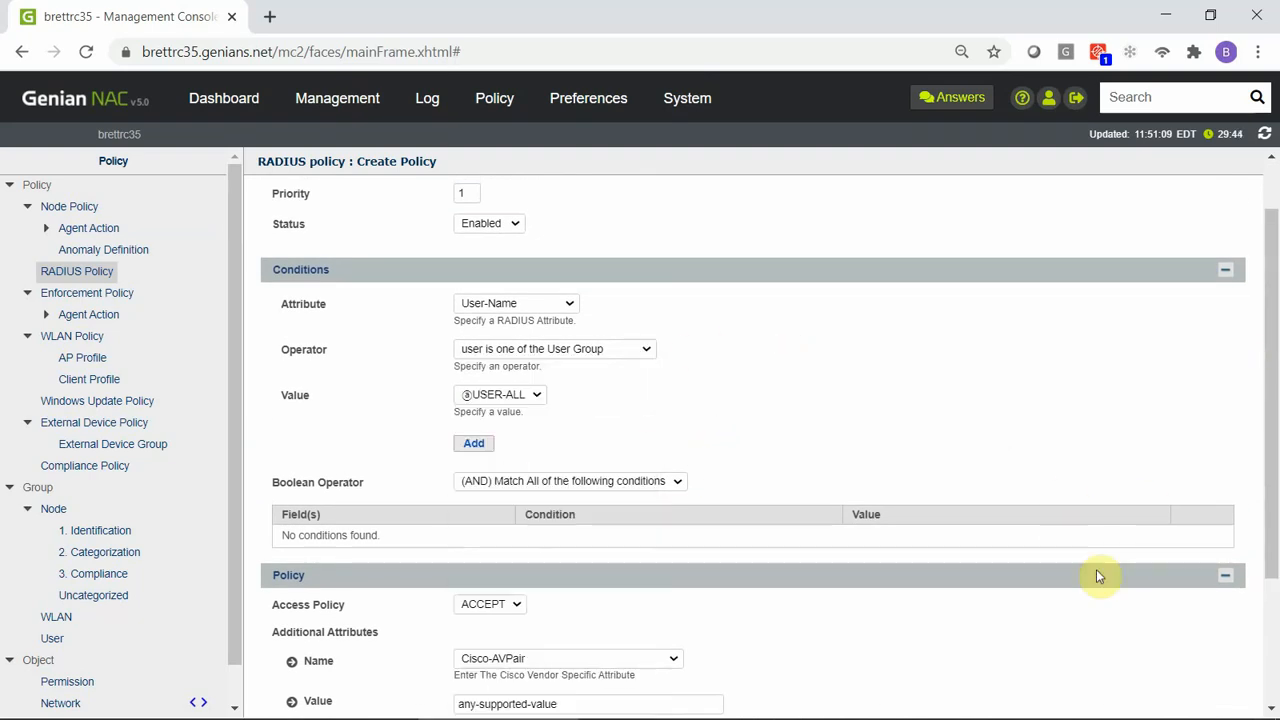
# Set the additional attribute's name to Direct Input and highlight the HP-Captive-Portal-URL example in its format note.
pyautogui.click(667, 660)
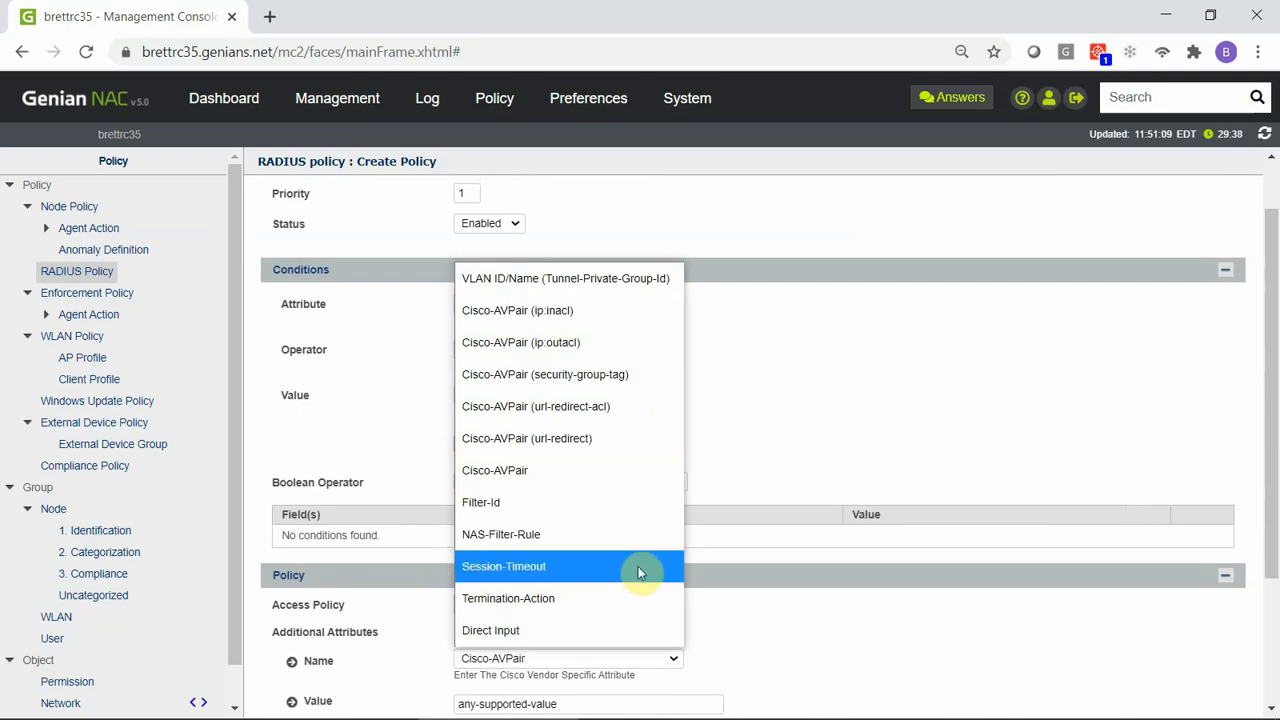
pyautogui.click(635, 629)
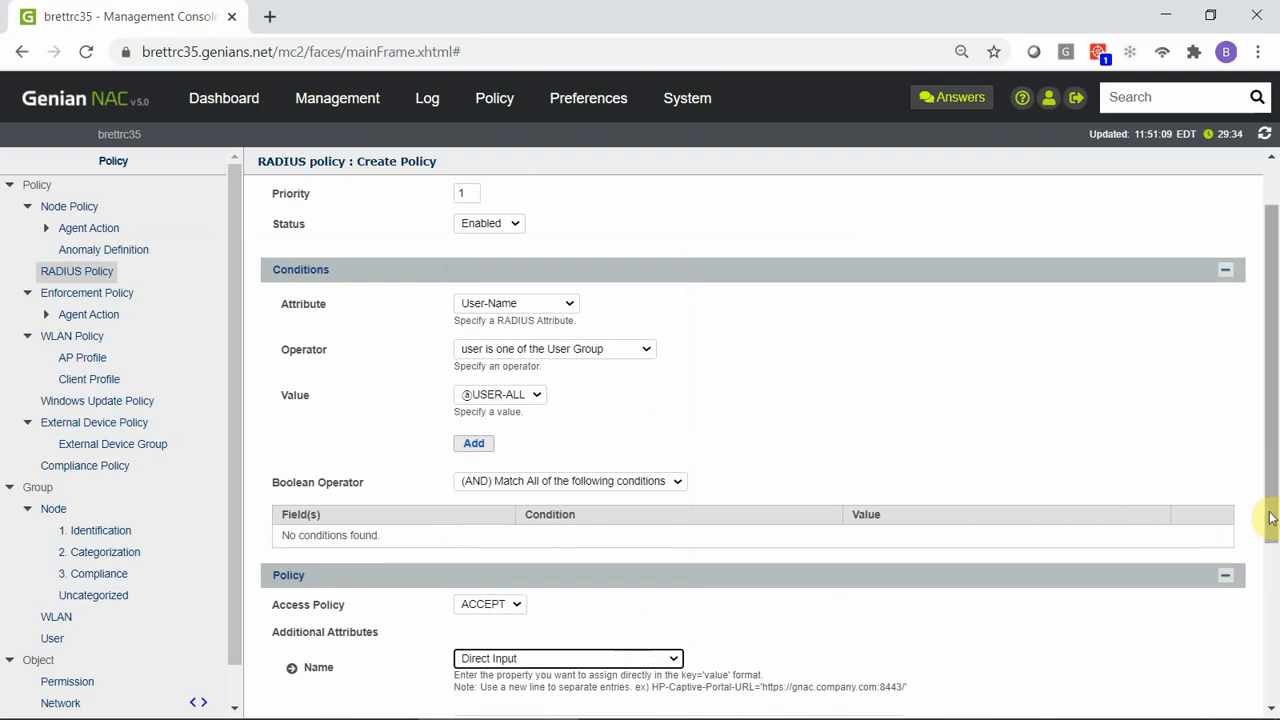
pyautogui.moveTo(1273, 517); pyautogui.dragTo(1272, 612)
pyautogui.click(674, 602)
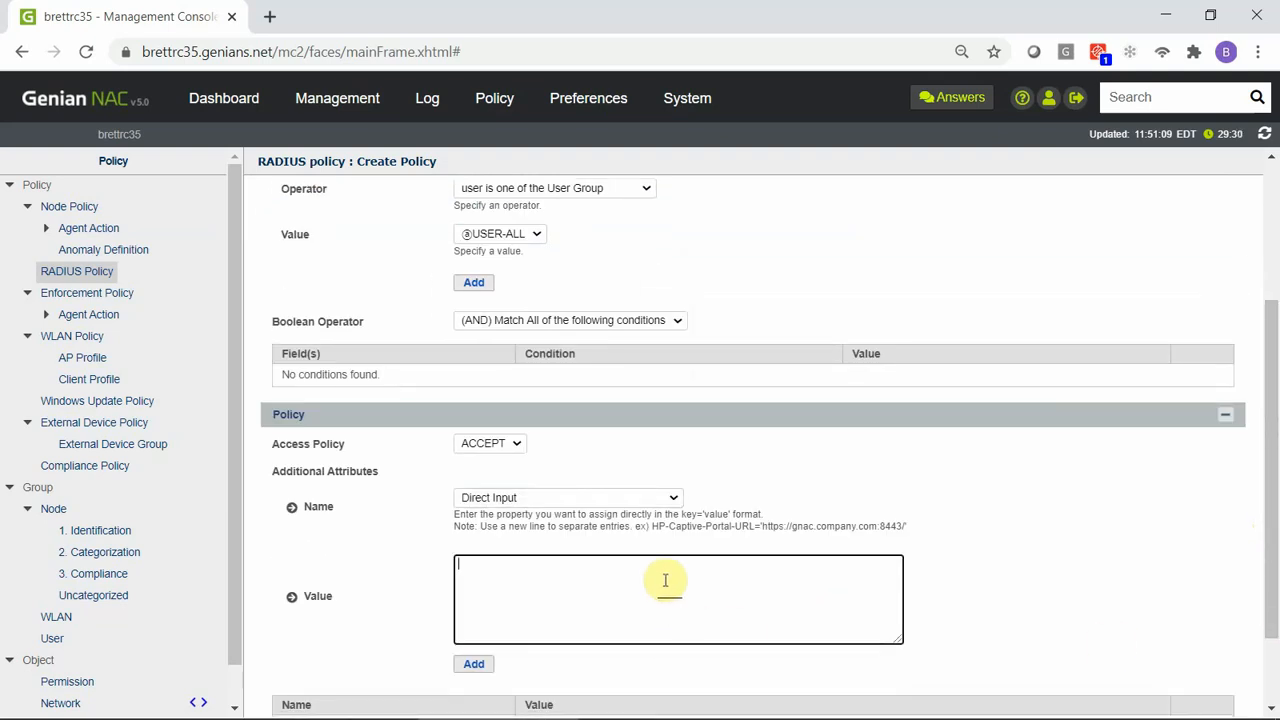
pyautogui.moveTo(651, 526); pyautogui.dragTo(906, 527)
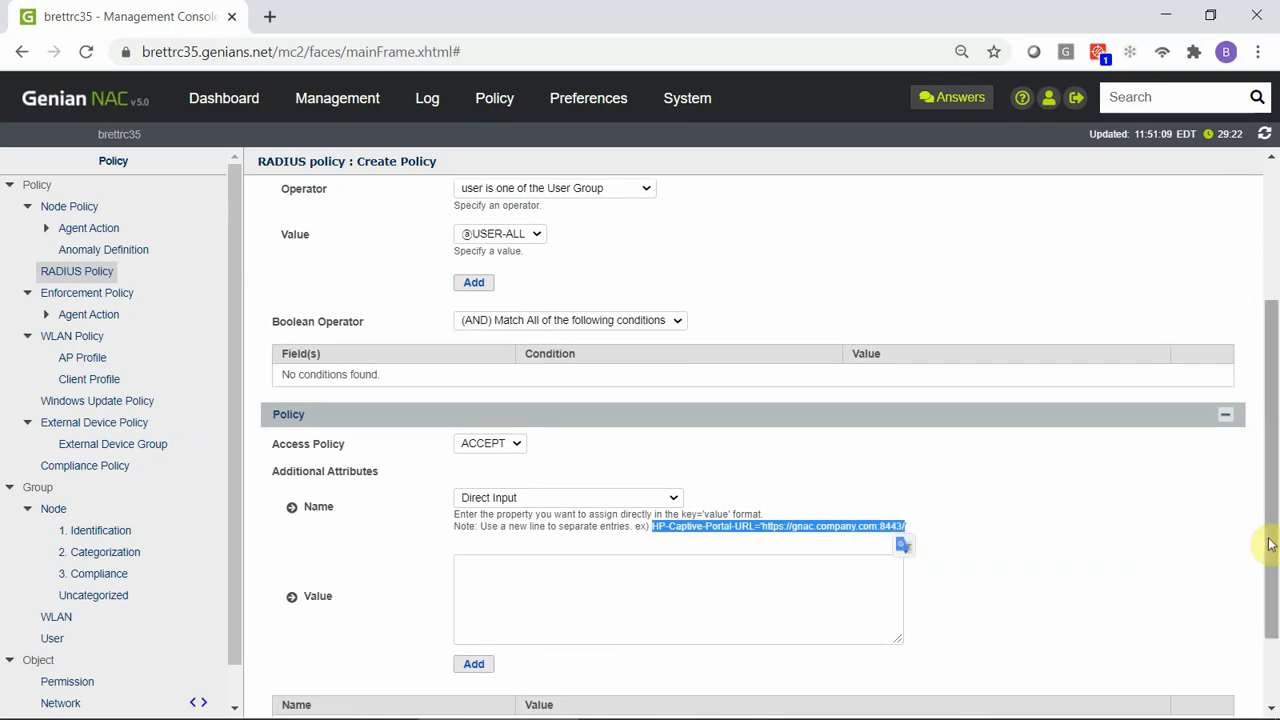
pyautogui.moveTo(1271, 545); pyautogui.dragTo(1276, 656)
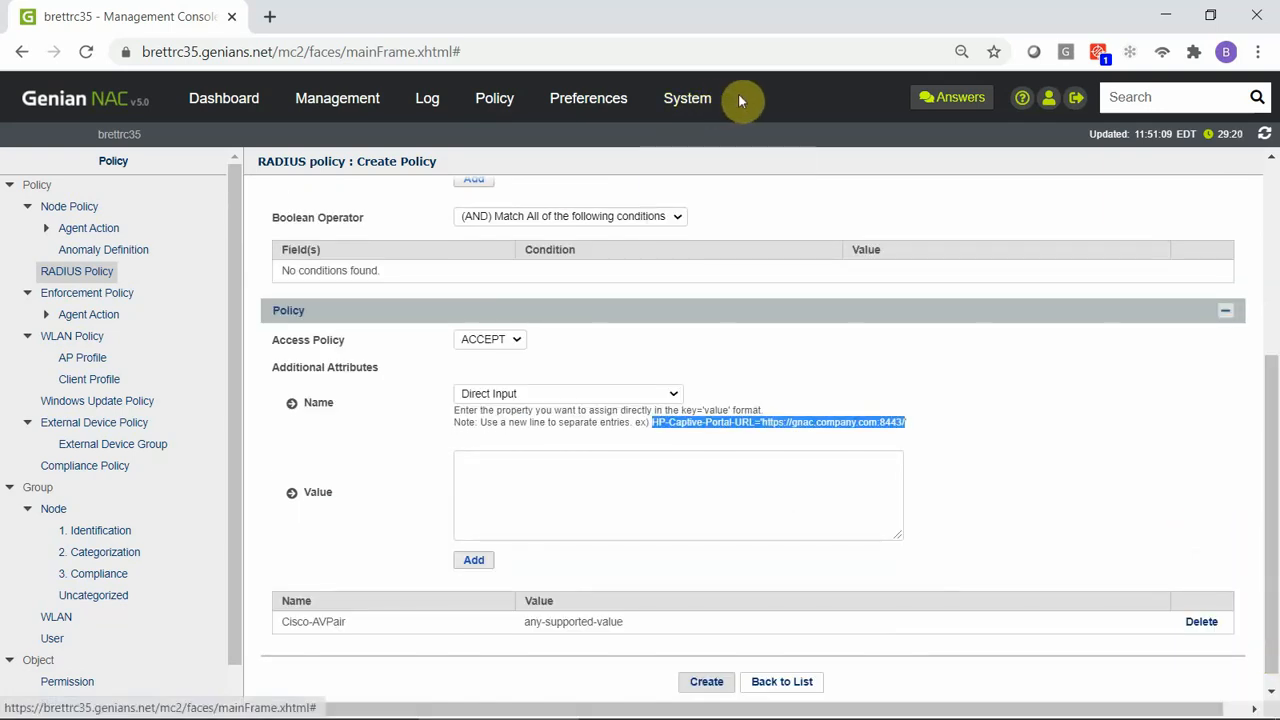